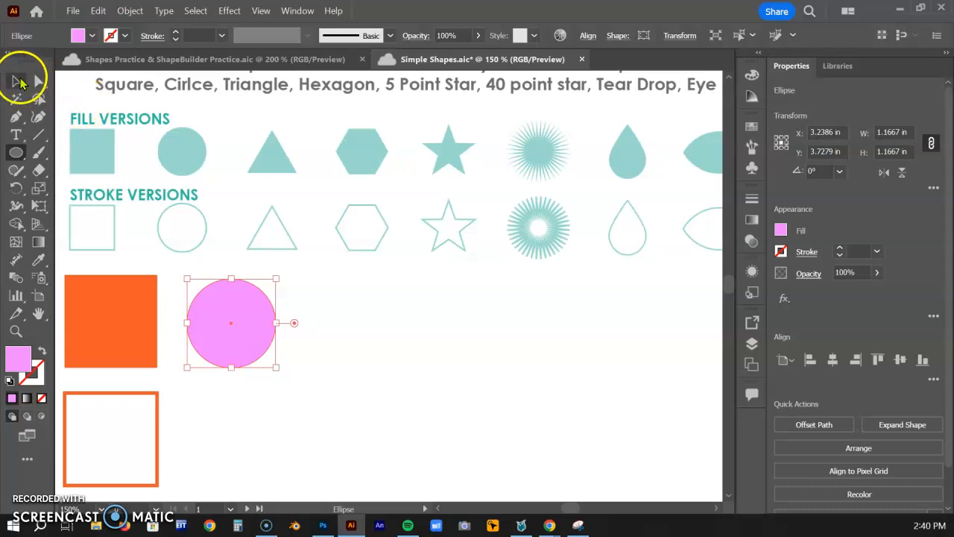
Duplicate the pink circle directly below itself and turn the copy into an unfilled pink outline with a 3 pt stroke
{"action": "left_click", "coordinate": [16, 80]}
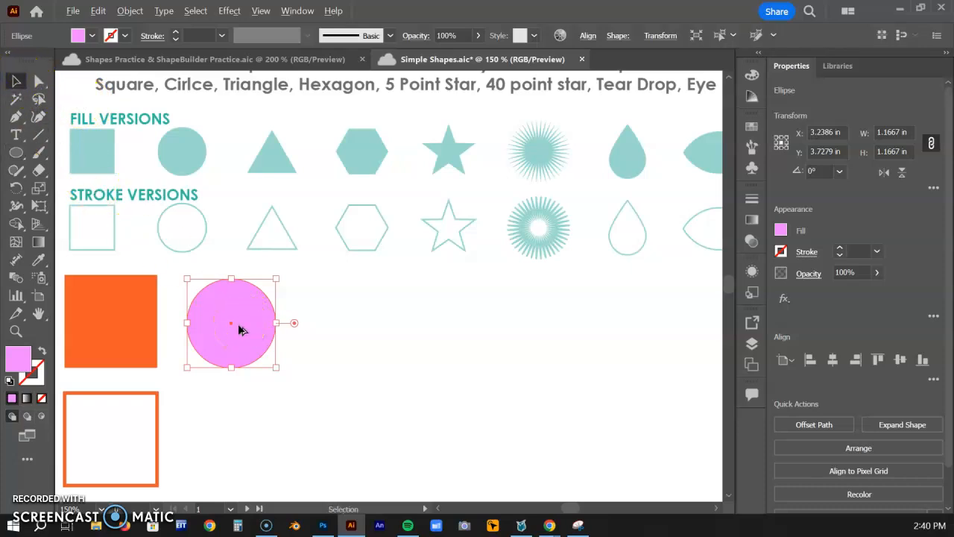
{"action": "left_click_drag", "start_coordinate": [241, 330], "coordinate": [241, 441]}
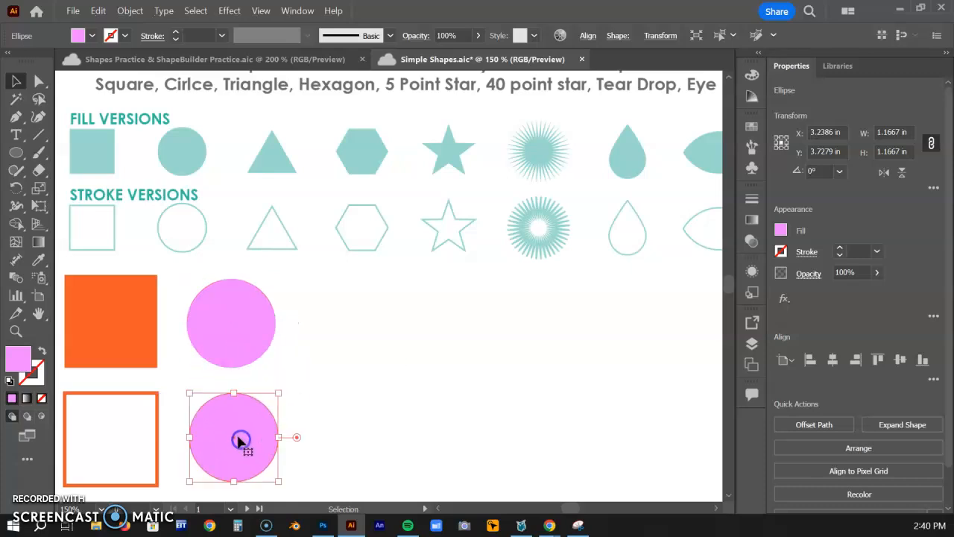
{"action": "left_click", "coordinate": [41, 351]}
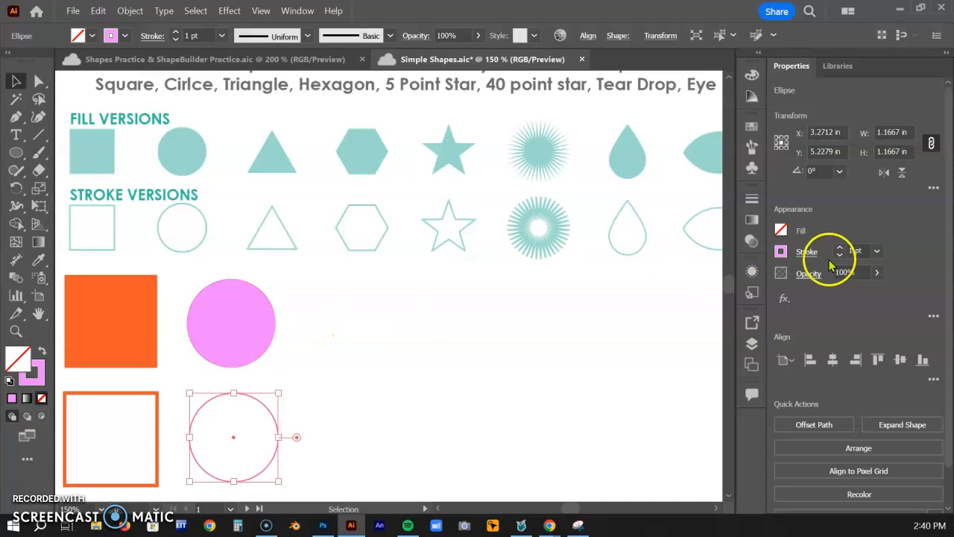
{"action": "left_click", "coordinate": [839, 249]}
{"action": "left_click", "coordinate": [840, 248]}
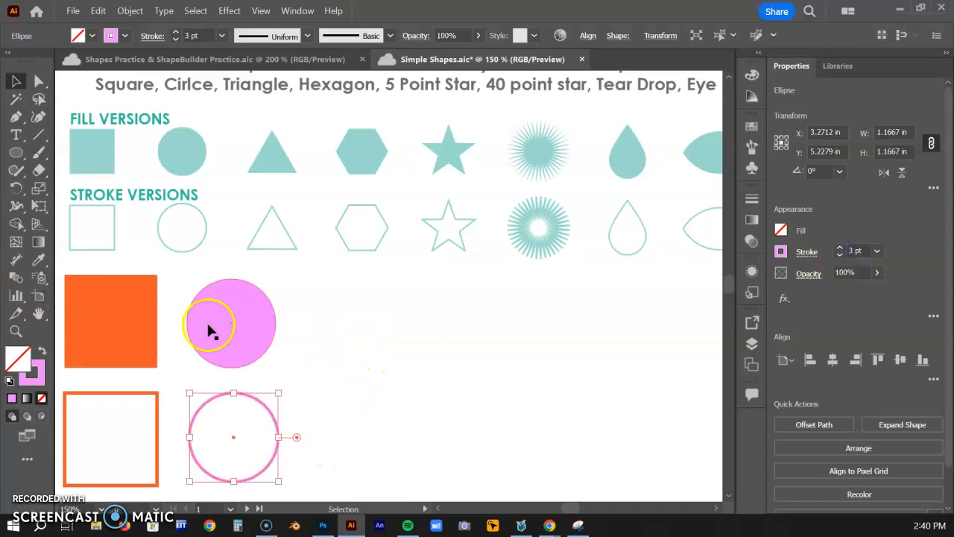
Draw an upright triangle outline about 1.22 in wide and 1.06 in high with the Polygon tool
{"action": "left_click", "coordinate": [18, 153]}
{"action": "left_click_drag", "start_coordinate": [24, 157], "coordinate": [70, 207]}
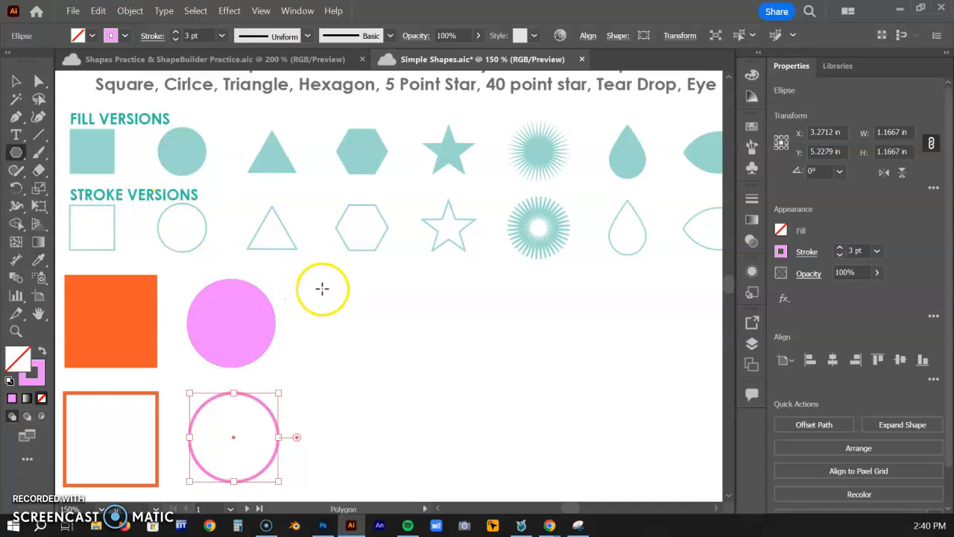
{"action": "left_click_drag", "start_coordinate": [331, 278], "coordinate": [330, 226]}
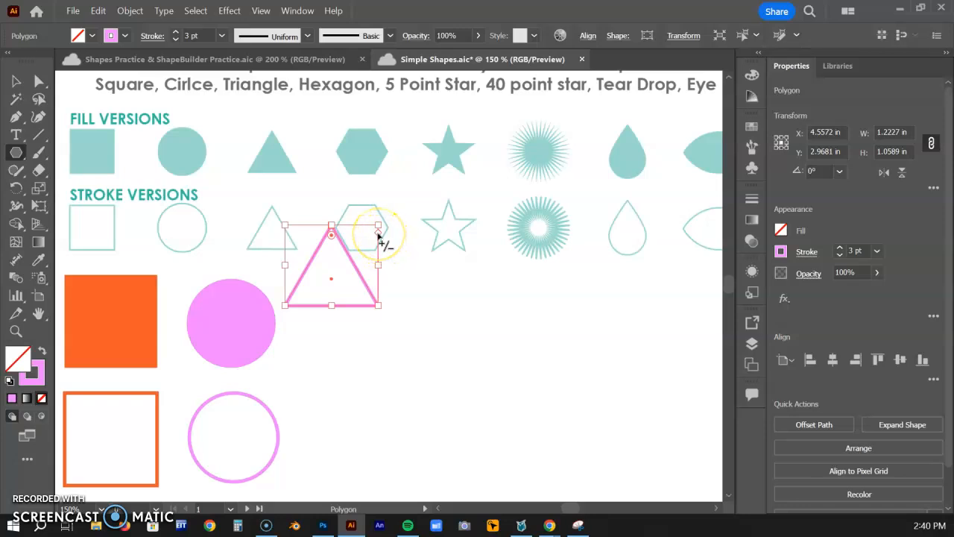
{"action": "mouse_move", "coordinate": [379, 235]}
{"action": "left_mouse_down"}
{"action": "mouse_move", "coordinate": [380, 275]}
{"action": "mouse_move", "coordinate": [385, 239]}
{"action": "left_mouse_up"}
Place one outlined triangle beside the outlined circle and a copy beside the filled circle, swapping that copy's stroke to a solid pink fill
{"action": "left_click", "coordinate": [17, 81]}
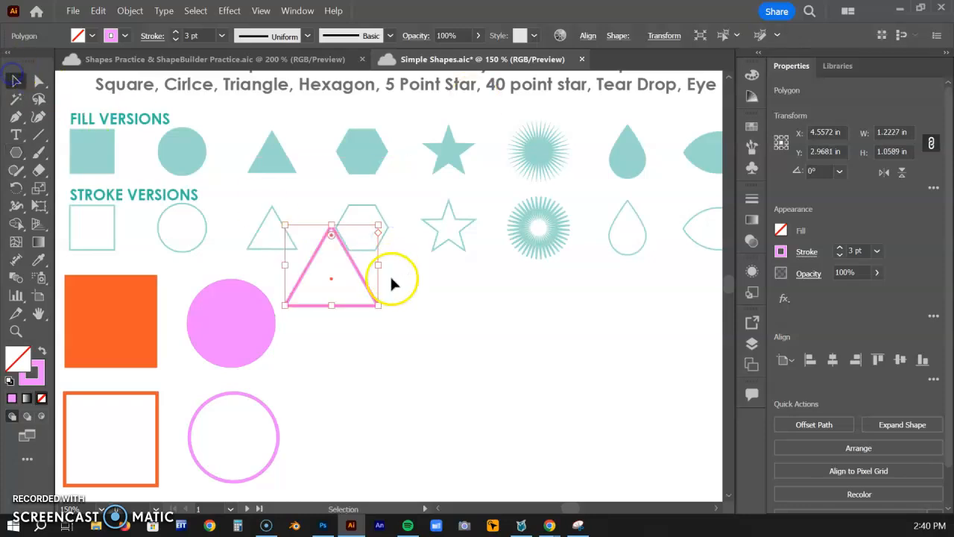
{"action": "mouse_move", "coordinate": [333, 278]}
{"action": "left_mouse_down"}
{"action": "mouse_move", "coordinate": [354, 453]}
{"action": "mouse_move", "coordinate": [345, 443]}
{"action": "mouse_move", "coordinate": [347, 339]}
{"action": "left_mouse_up"}
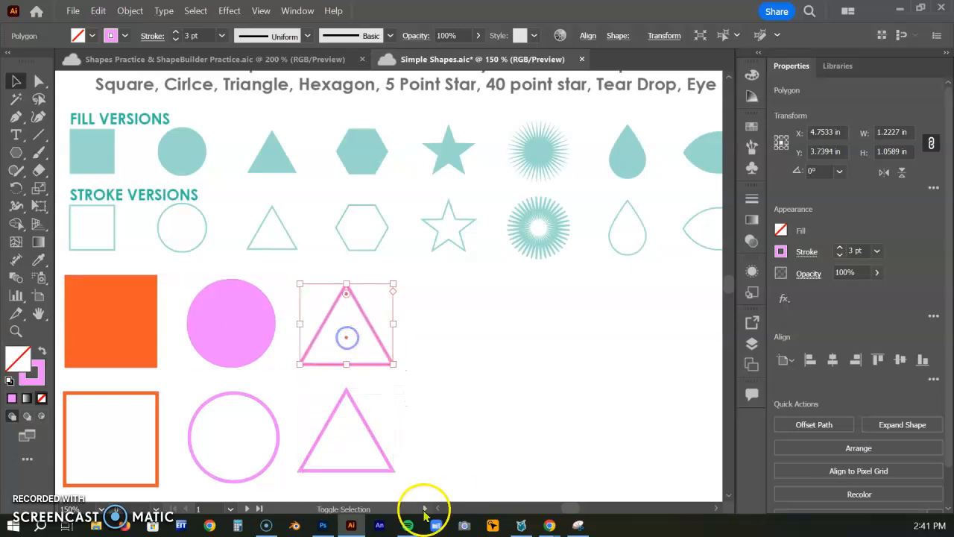
{"action": "left_click", "coordinate": [43, 350]}
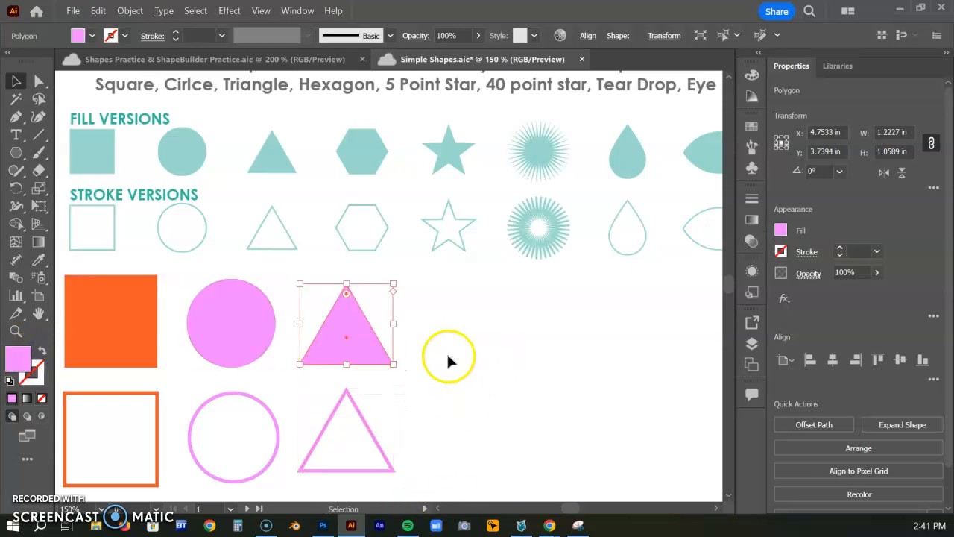
{"action": "left_click", "coordinate": [450, 305]}
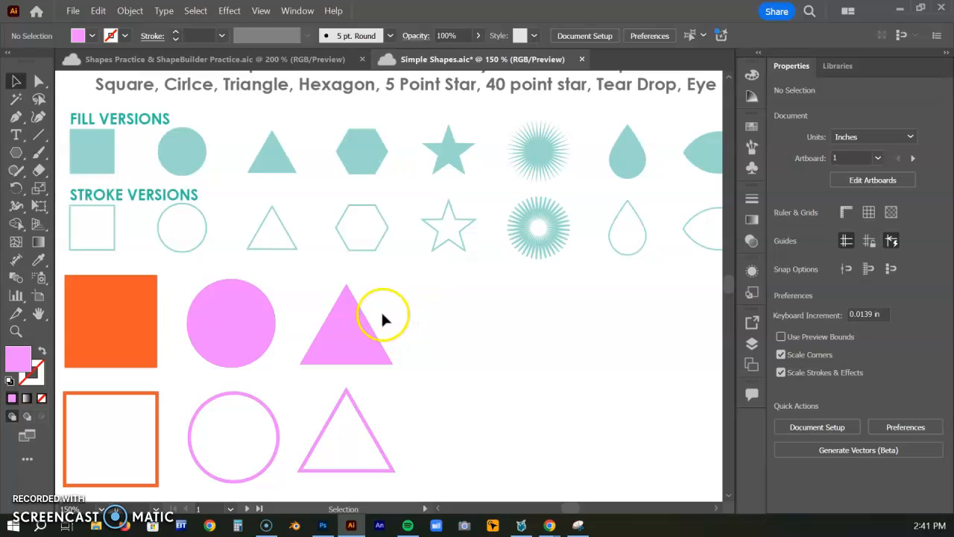
Create a pink-filled hexagon with the Polygon tool, using a radius of 0.7059 in and 6 sides
{"action": "left_click", "coordinate": [16, 152]}
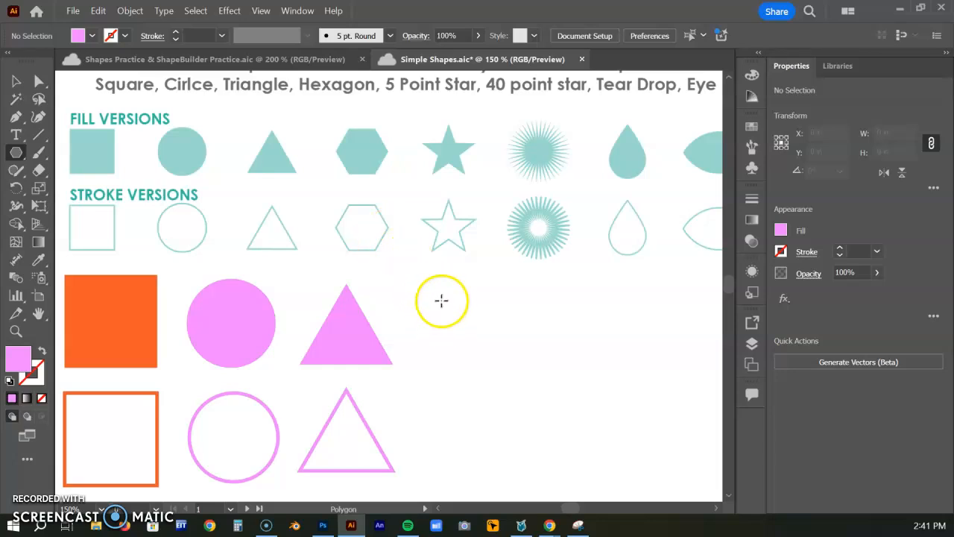
{"action": "left_click", "coordinate": [441, 300]}
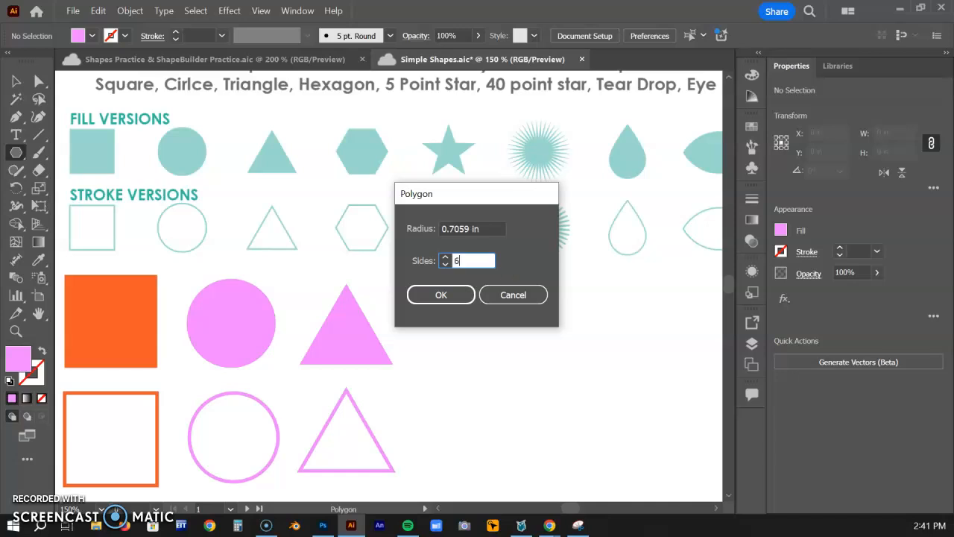
{"action": "left_click", "coordinate": [440, 294]}
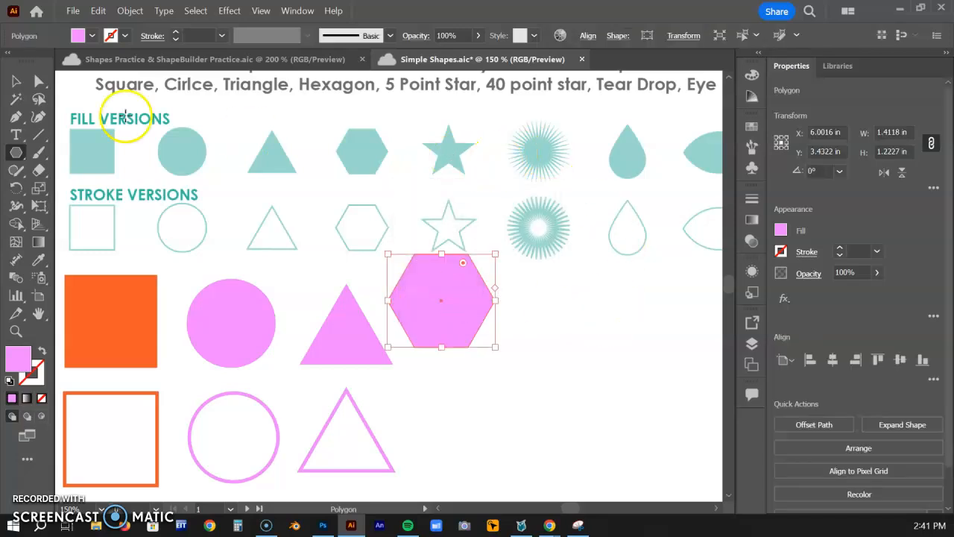
Position the hexagon beside the filled triangle, duplicate it below, and swap the copy's fill to a pink stroke
{"action": "left_click", "coordinate": [16, 81]}
{"action": "left_click_drag", "start_coordinate": [453, 296], "coordinate": [462, 432]}
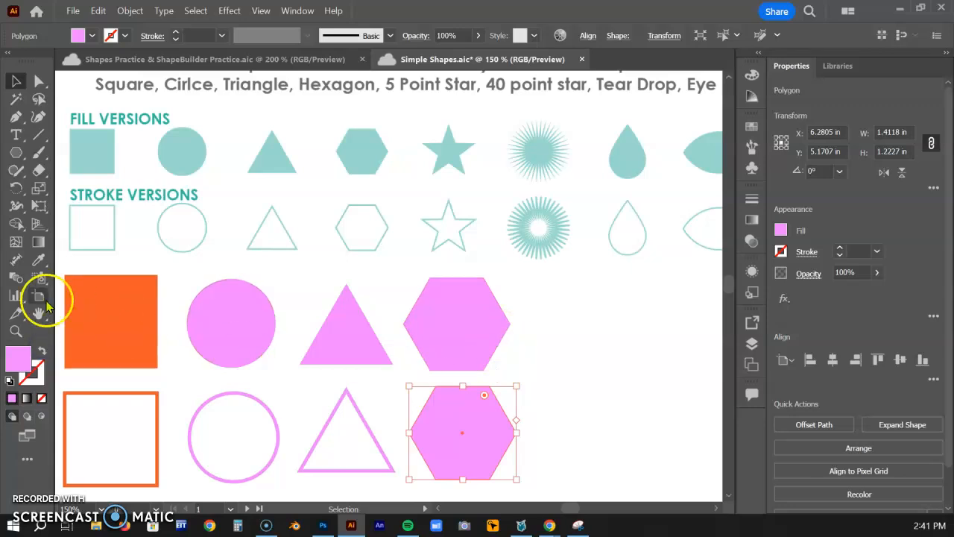
{"action": "left_click", "coordinate": [42, 352]}
{"action": "mouse_move", "coordinate": [504, 304]}
{"action": "left_mouse_down"}
{"action": "mouse_move", "coordinate": [424, 340]}
{"action": "mouse_move", "coordinate": [279, 318]}
{"action": "mouse_move", "coordinate": [298, 322]}
{"action": "left_mouse_up"}
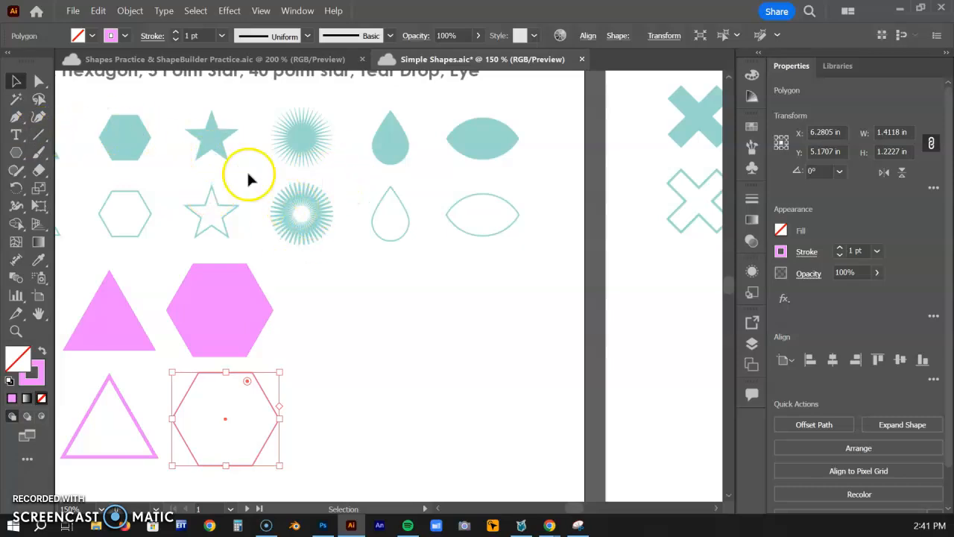
Create a 5-point star with Radius 1 of 2 in and Radius 2 of 1 in, and give it a 3 pt stroke
{"action": "left_click_drag", "start_coordinate": [16, 152], "coordinate": [66, 223]}
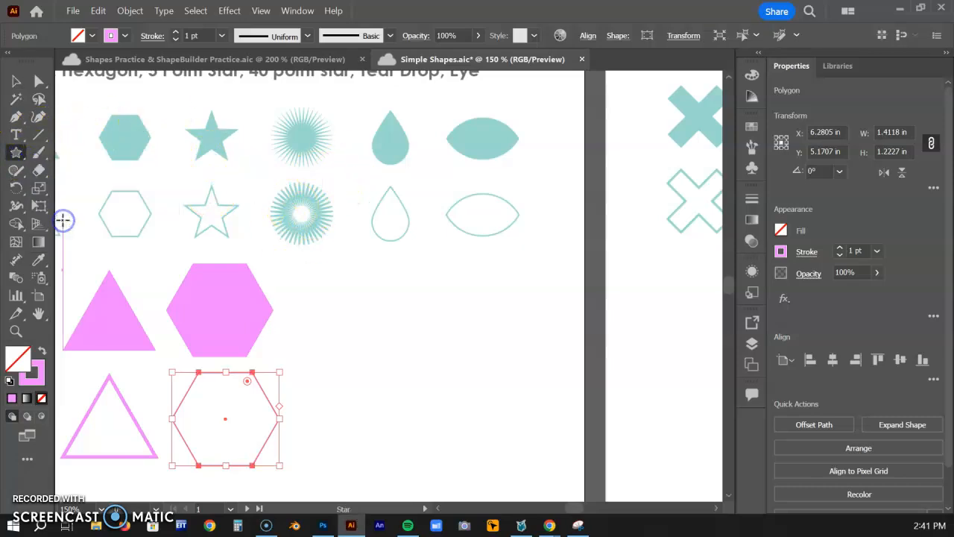
{"action": "left_click", "coordinate": [327, 290]}
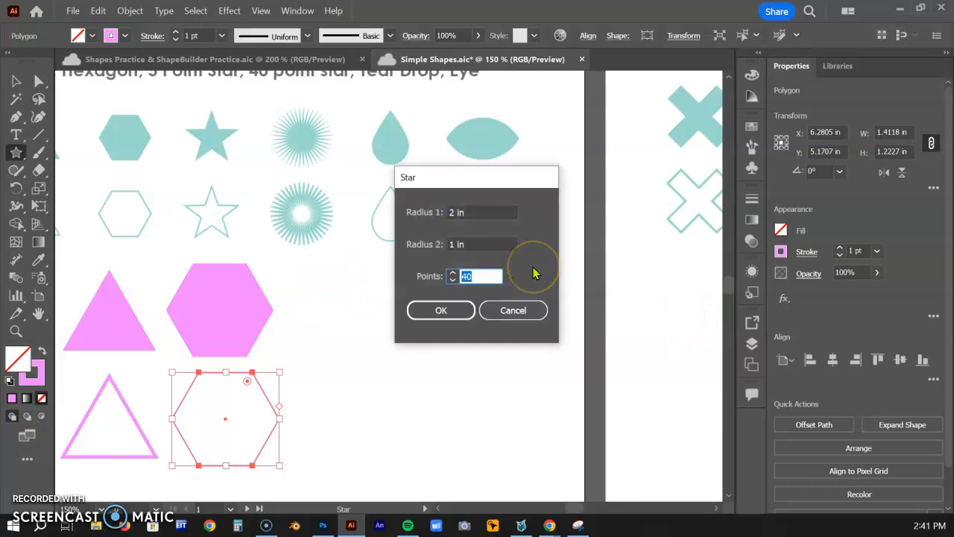
{"action": "double_click", "coordinate": [455, 212]}
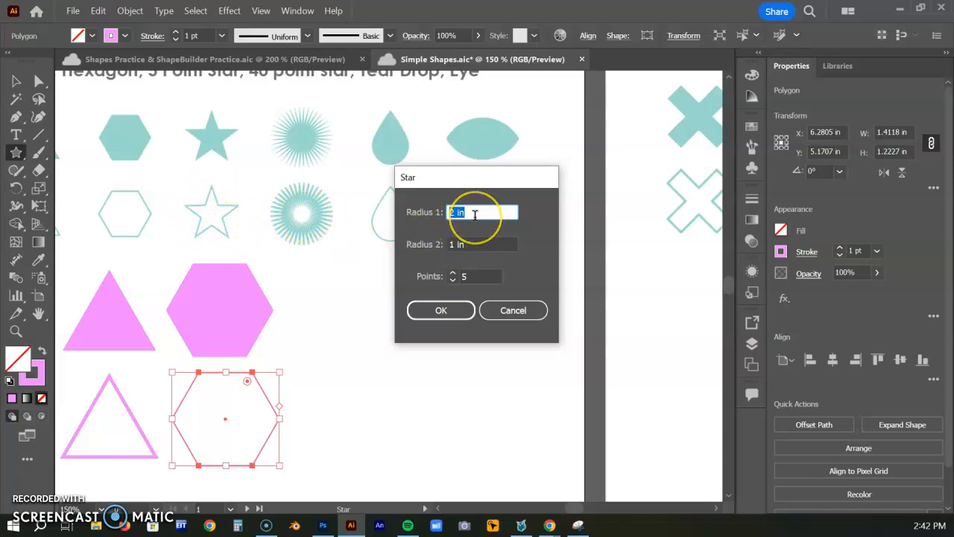
{"action": "left_click", "coordinate": [455, 310]}
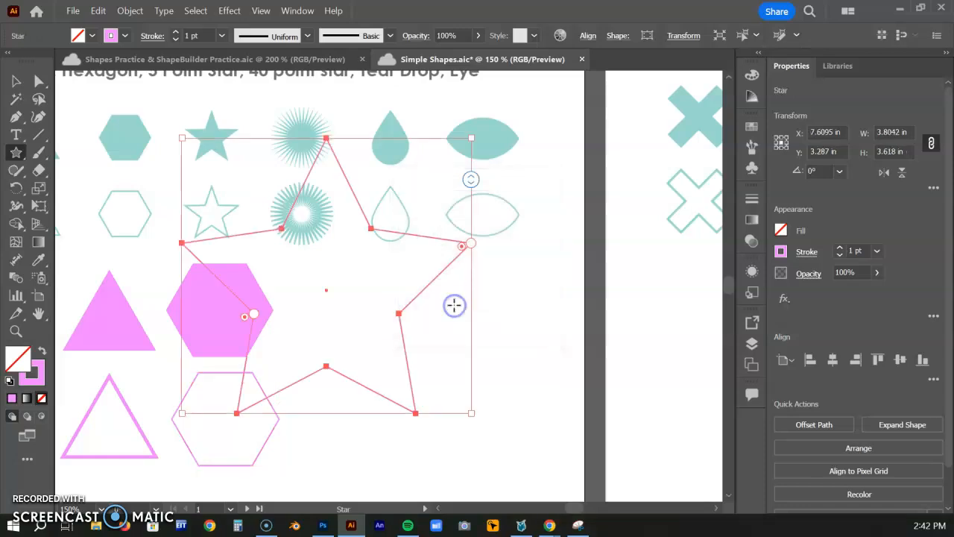
{"action": "left_click", "coordinate": [840, 248]}
{"action": "left_click", "coordinate": [840, 247]}
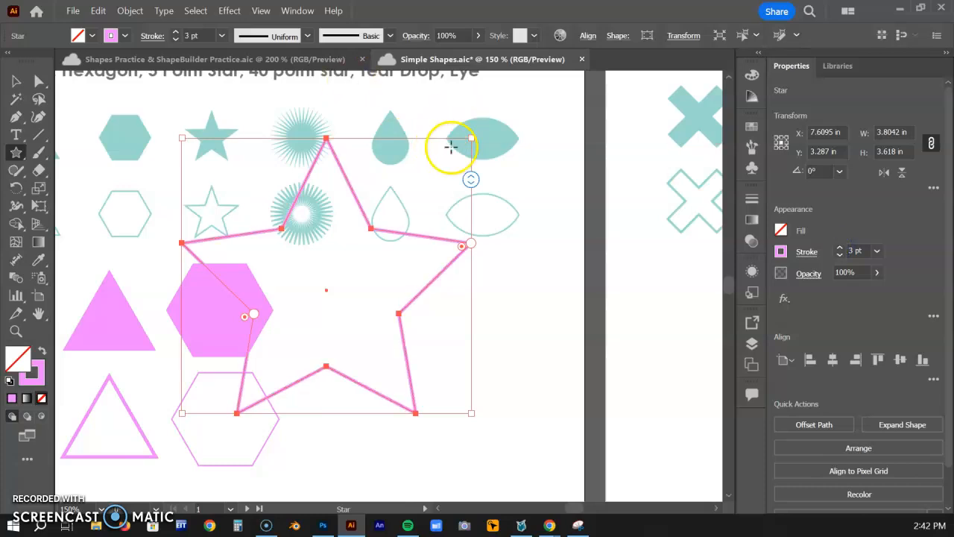
Scale the star down to about 1.47 by 1.40 in and move it beside the filled hexagon
{"action": "left_click_drag", "start_coordinate": [471, 138], "coordinate": [294, 272]}
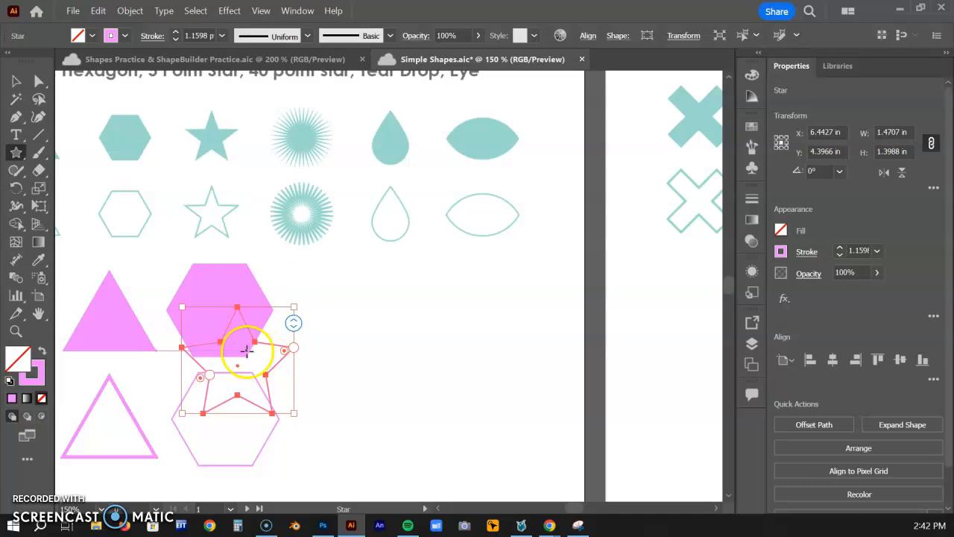
{"action": "key", "text": "v"}
{"action": "left_click_drag", "start_coordinate": [245, 364], "coordinate": [385, 283]}
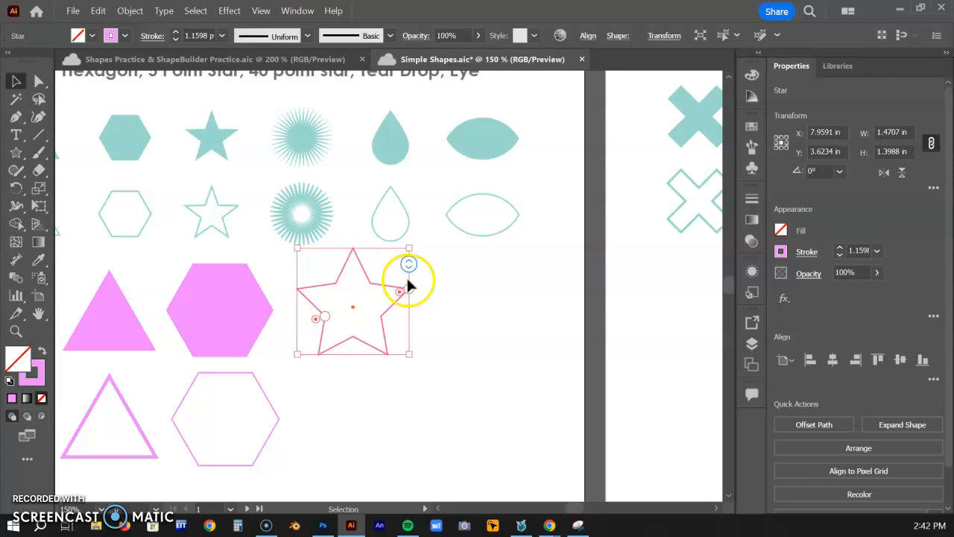
Keep the star at 5 points and adjust its inner and outer radii for slimmer arms, about 1.56 in wide overall
{"action": "key", "text": "ctrl+equal"}
{"action": "key", "text": "ctrl+equal"}
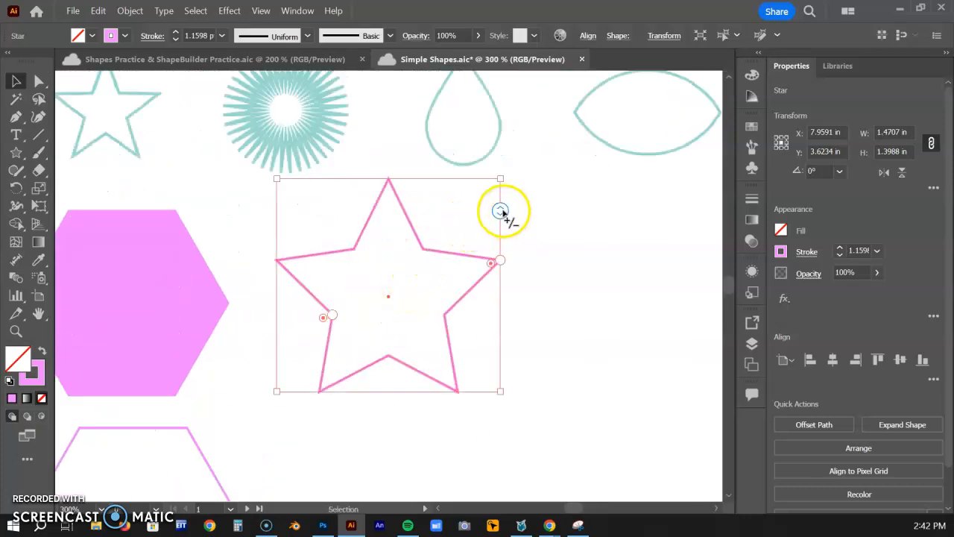
{"action": "mouse_move", "coordinate": [500, 211]}
{"action": "left_mouse_down"}
{"action": "mouse_move", "coordinate": [496, 302]}
{"action": "mouse_move", "coordinate": [496, 211]}
{"action": "left_mouse_up"}
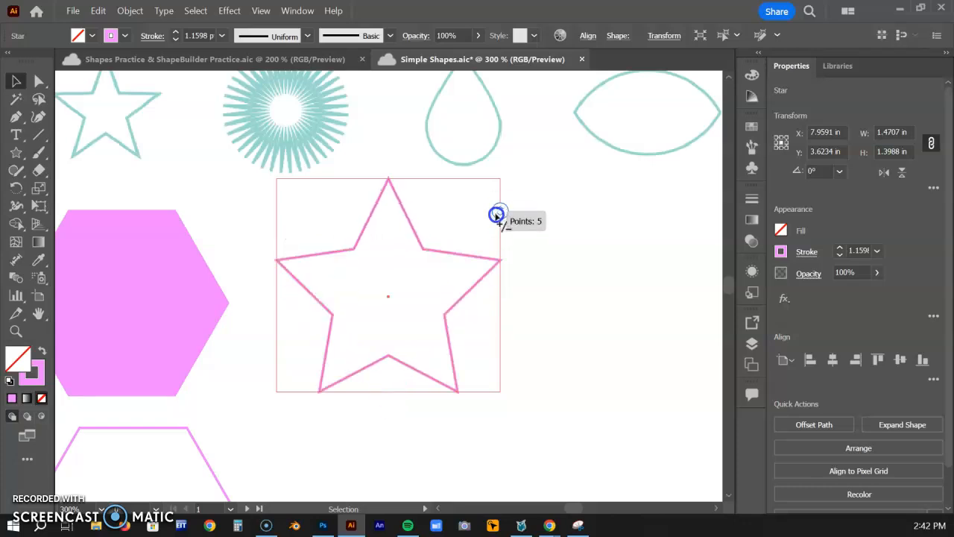
{"action": "mouse_move", "coordinate": [335, 315]}
{"action": "left_mouse_down"}
{"action": "mouse_move", "coordinate": [364, 306]}
{"action": "mouse_move", "coordinate": [330, 317]}
{"action": "mouse_move", "coordinate": [342, 310]}
{"action": "left_mouse_up"}
{"action": "mouse_move", "coordinate": [501, 262]}
{"action": "left_mouse_down"}
{"action": "mouse_move", "coordinate": [447, 273]}
{"action": "mouse_move", "coordinate": [505, 253]}
{"action": "left_mouse_up"}
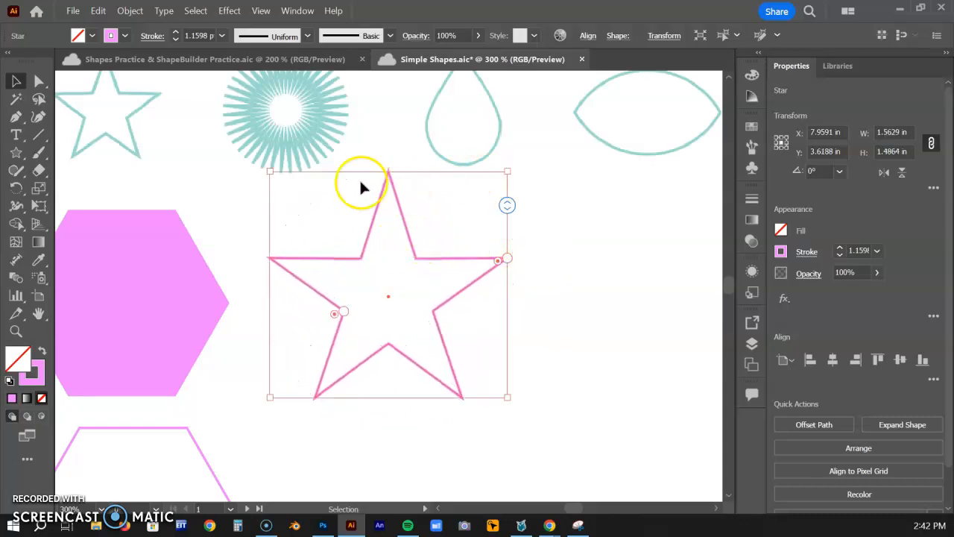
Move the outlined five-point star down into the outline row beside the outlined hexagon and deselect it
{"action": "left_click", "coordinate": [19, 78]}
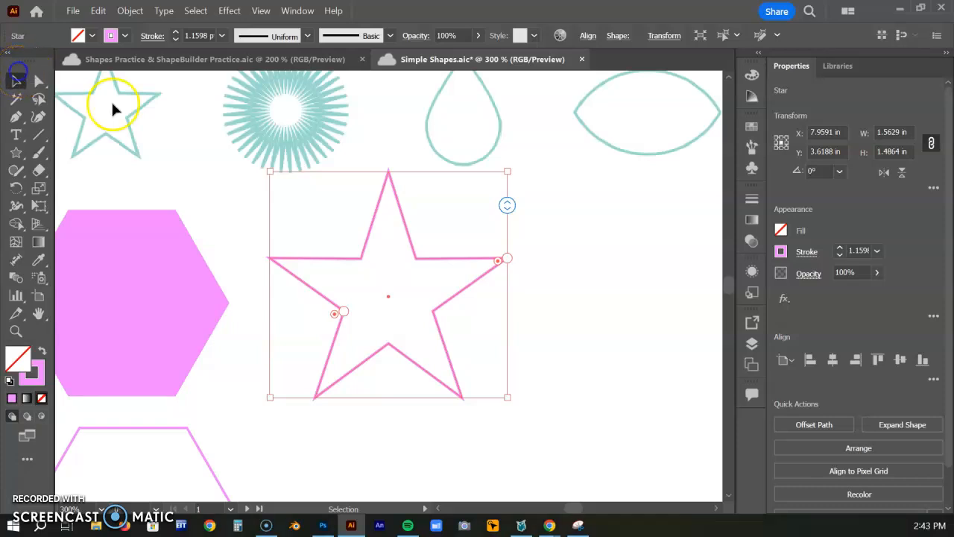
{"action": "left_click_drag", "start_coordinate": [418, 260], "coordinate": [412, 281]}
{"action": "left_click_drag", "start_coordinate": [553, 296], "coordinate": [588, 287]}
{"action": "left_click_drag", "start_coordinate": [440, 258], "coordinate": [399, 433]}
{"action": "left_click", "coordinate": [424, 210]}
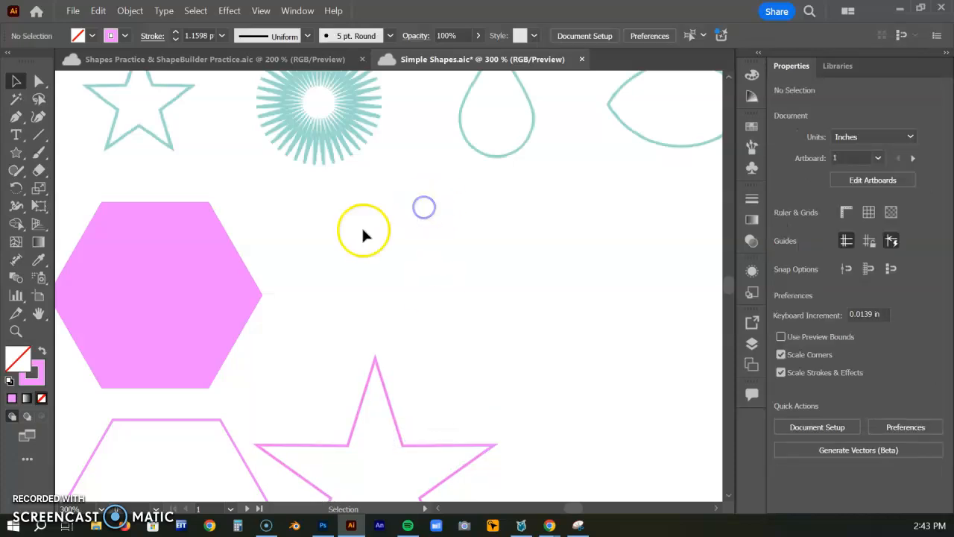
Create a 40-point star with Radius 1 of 2 in and Radius 2 of 1 in
{"action": "left_click", "coordinate": [15, 151]}
{"action": "left_click", "coordinate": [424, 240]}
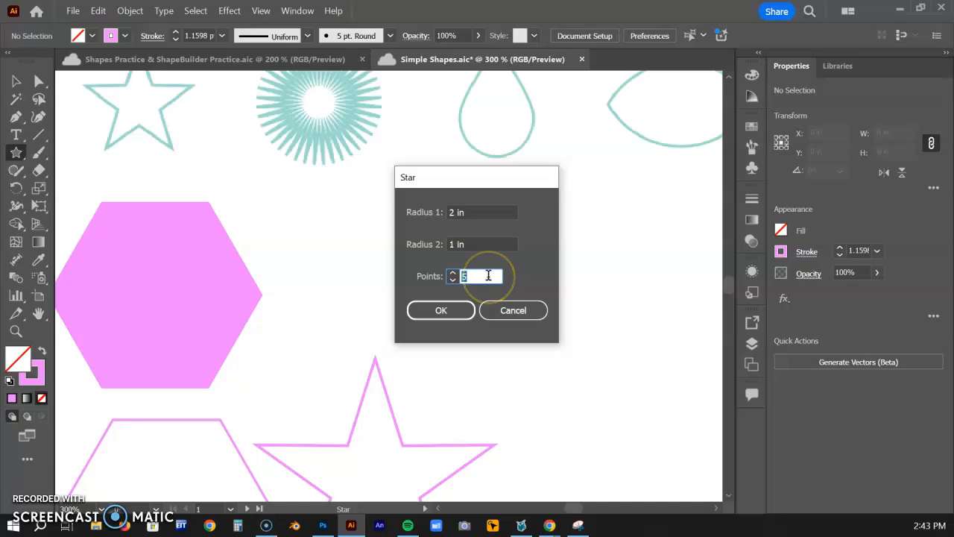
{"action": "left_click", "coordinate": [443, 311]}
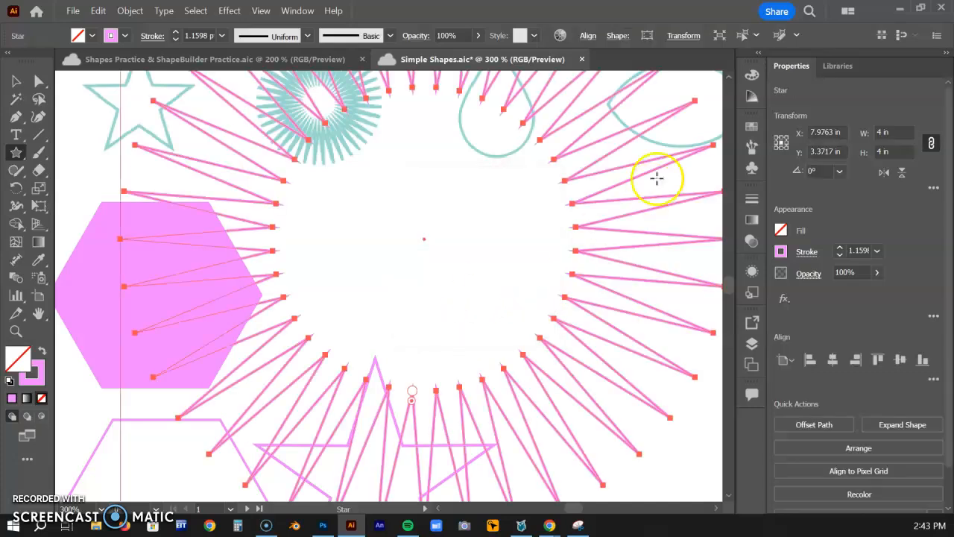
{"action": "key", "text": "ctrl+minus"}
{"action": "key", "text": "ctrl+minus"}
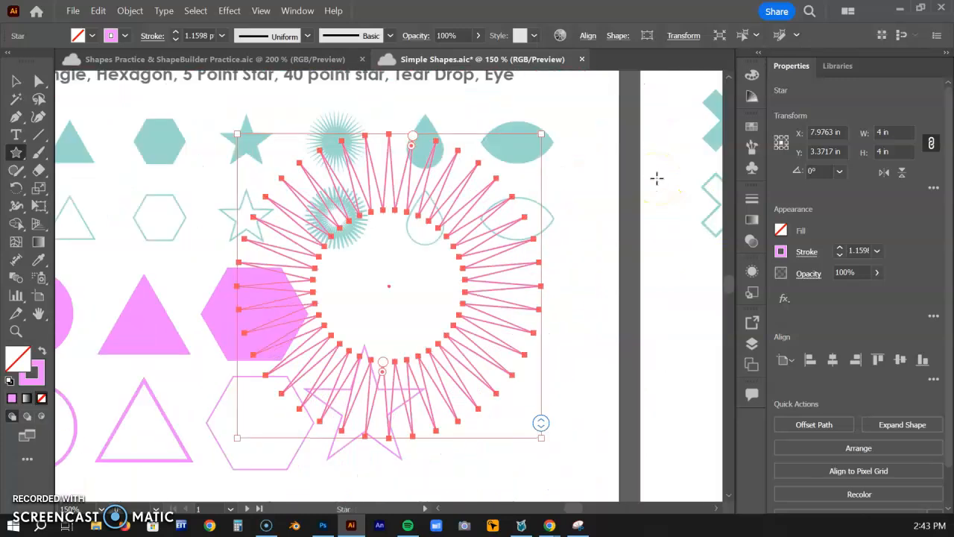
Shrink the 40-point star to about 1.1 in wide above the outlined five-point star and swap its stroke to a pink fill
{"action": "mouse_move", "coordinate": [542, 137]}
{"action": "left_mouse_down"}
{"action": "mouse_move", "coordinate": [496, 174]}
{"action": "mouse_move", "coordinate": [321, 270]}
{"action": "mouse_move", "coordinate": [310, 298]}
{"action": "mouse_move", "coordinate": [370, 298]}
{"action": "mouse_move", "coordinate": [360, 298]}
{"action": "left_mouse_up"}
{"action": "key", "text": "v"}
{"action": "left_click", "coordinate": [42, 351]}
{"action": "left_click", "coordinate": [450, 327]}
{"action": "key", "text": "space"}
{"action": "left_click_drag", "start_coordinate": [490, 353], "coordinate": [400, 357]}
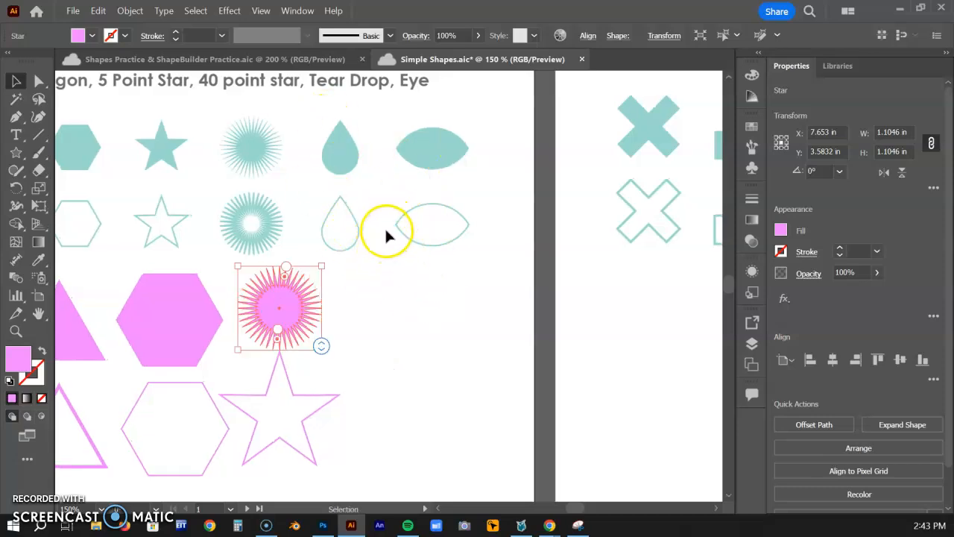
Change the 40-point star's fill from the swatches to yellow and choose the Ellipse tool
{"action": "key", "text": "ctrl+equal"}
{"action": "left_click_drag", "start_coordinate": [530, 144], "coordinate": [405, 261]}
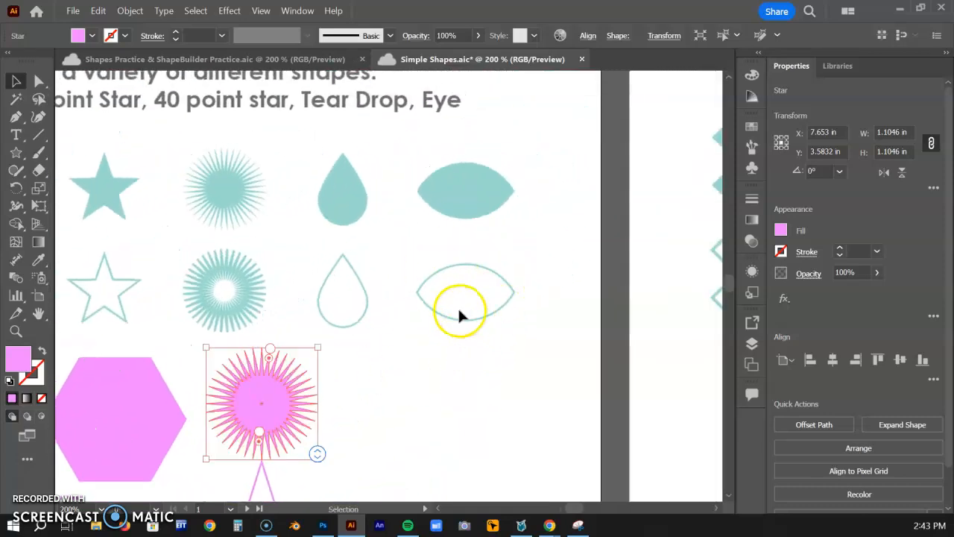
{"action": "left_click", "coordinate": [17, 151]}
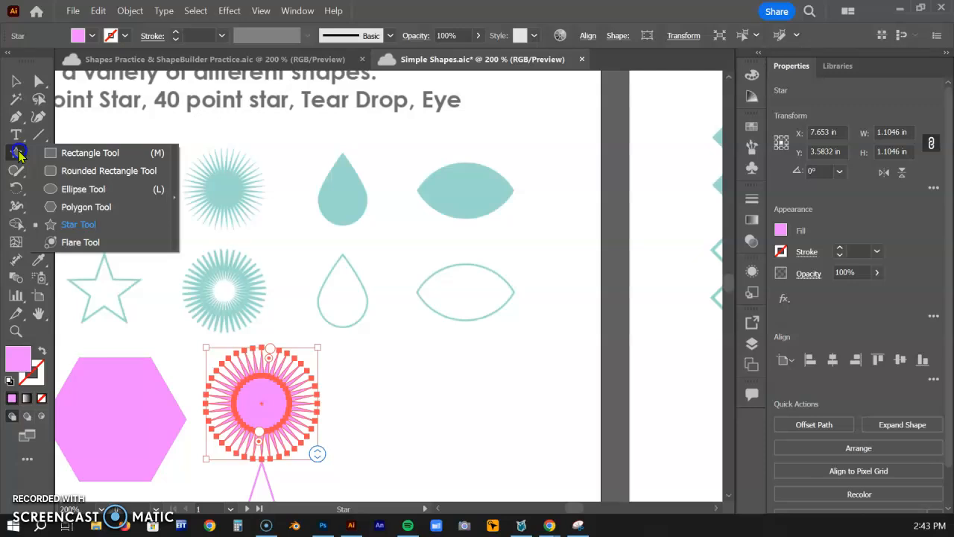
{"action": "left_click", "coordinate": [63, 189]}
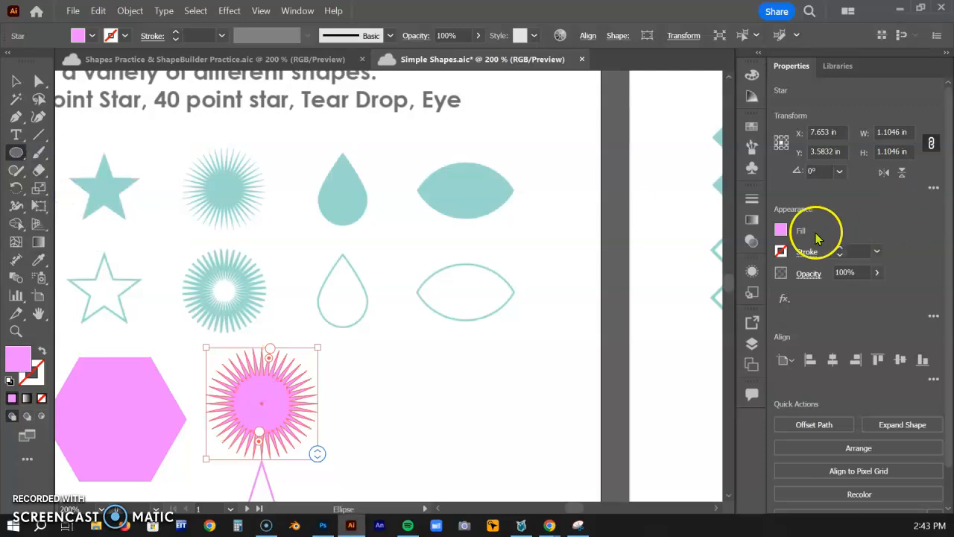
{"action": "left_click", "coordinate": [781, 230]}
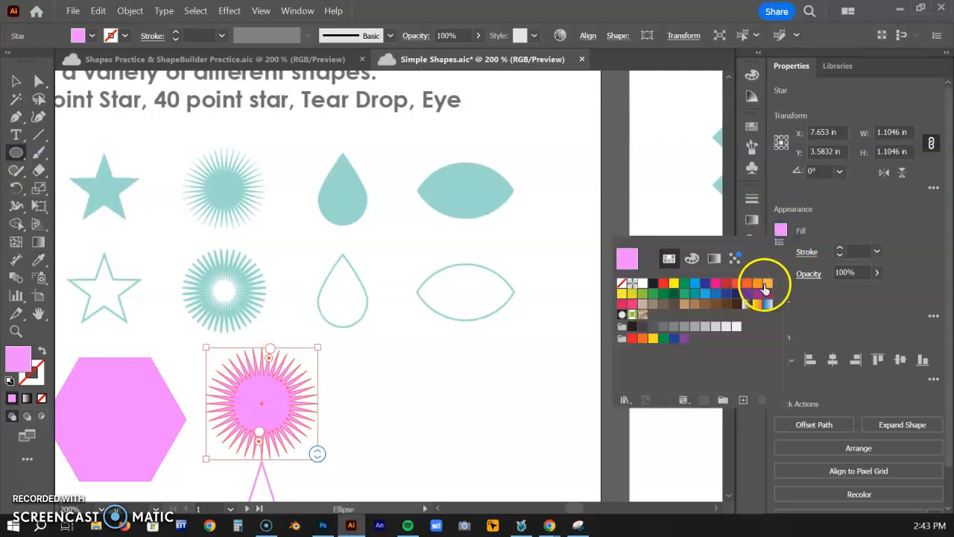
{"action": "left_click", "coordinate": [629, 294]}
{"action": "left_click", "coordinate": [388, 363]}
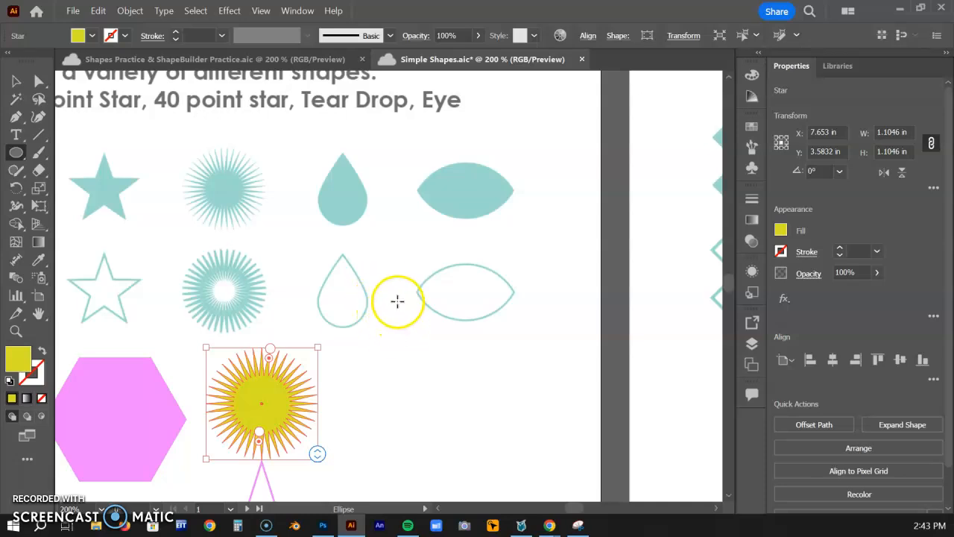
Draw a yellow circle over the outlined tear drop sample, align it with the drop's base and scale it to about 0.56 in wide
{"action": "key", "text": "ctrl+plus"}
{"action": "key", "text": "ctrl+plus"}
{"action": "left_click_drag", "start_coordinate": [545, 149], "coordinate": [511, 400]}
{"action": "left_click_drag", "start_coordinate": [449, 281], "coordinate": [539, 406]}
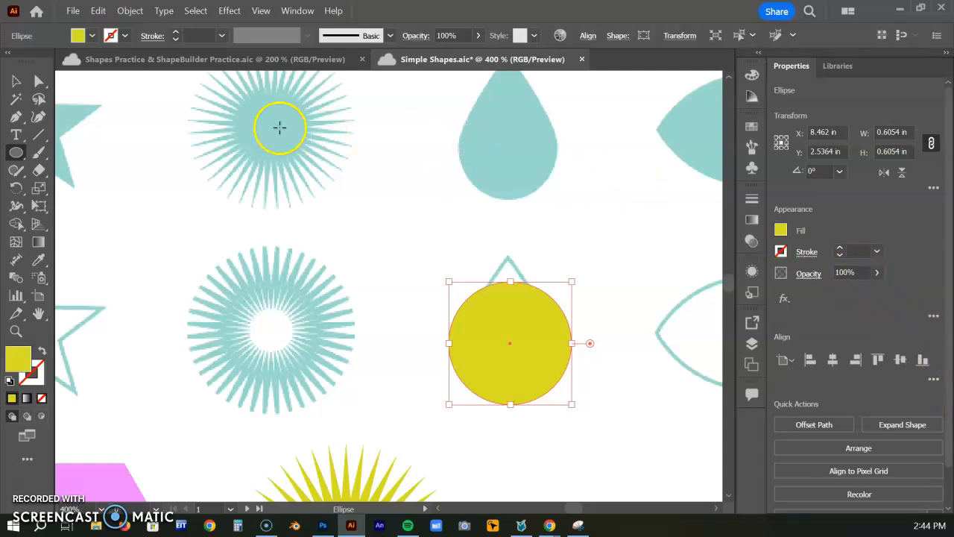
{"action": "left_click", "coordinate": [18, 81]}
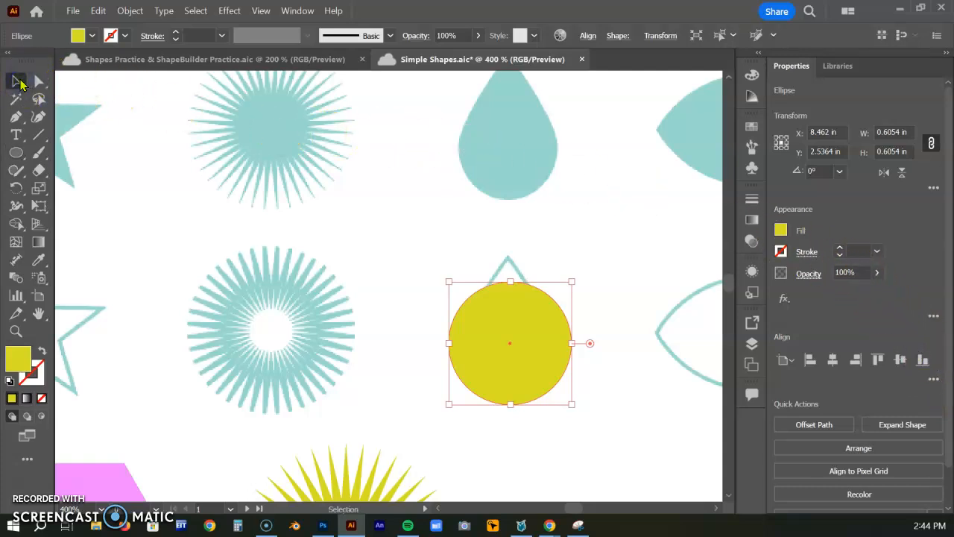
{"action": "left_click_drag", "start_coordinate": [541, 325], "coordinate": [549, 342]}
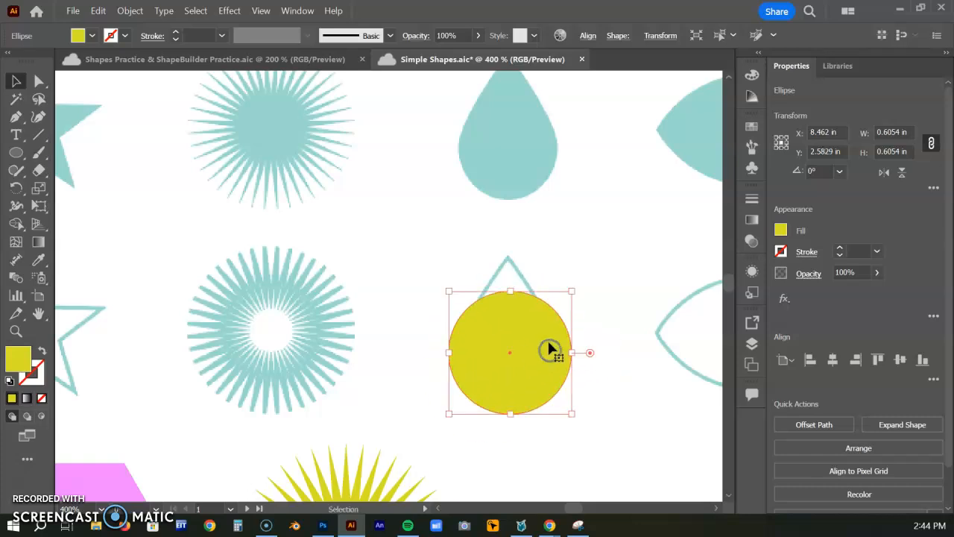
{"action": "mouse_move", "coordinate": [576, 290]}
{"action": "left_mouse_down"}
{"action": "mouse_move", "coordinate": [631, 246]}
{"action": "mouse_move", "coordinate": [568, 301]}
{"action": "left_mouse_up"}
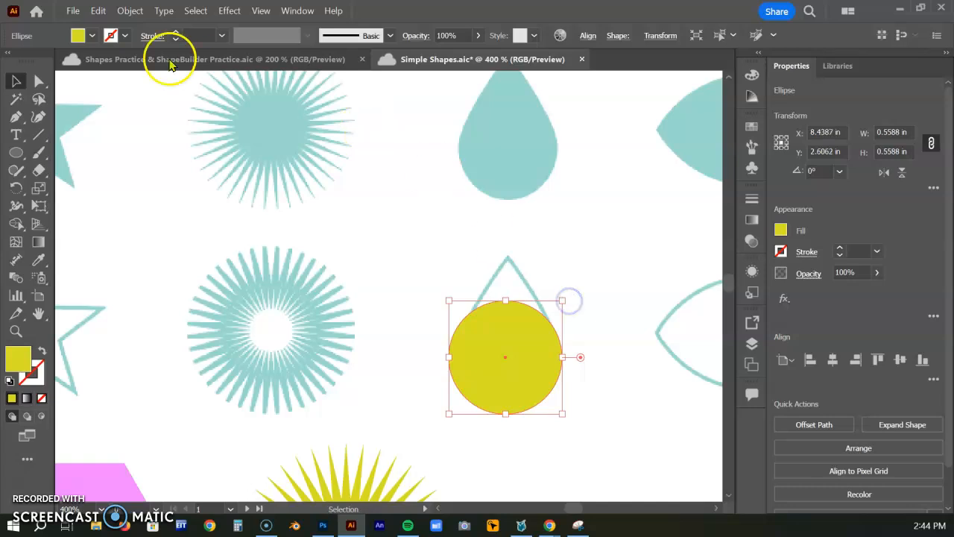
Pull only the circle's top anchor point straight up about 0.22 in to the sample's tip, and save the document
{"action": "left_click", "coordinate": [39, 80]}
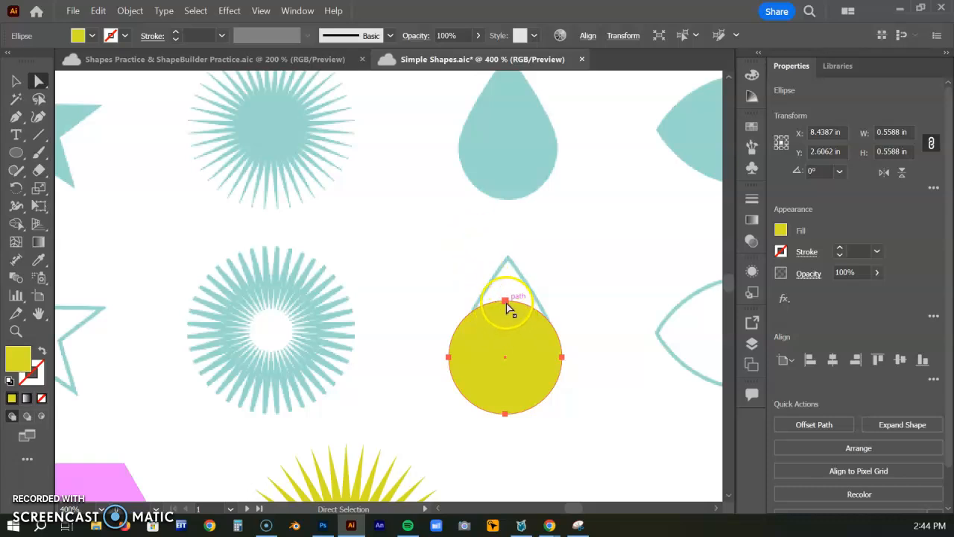
{"action": "left_click_drag", "start_coordinate": [505, 303], "coordinate": [504, 301]}
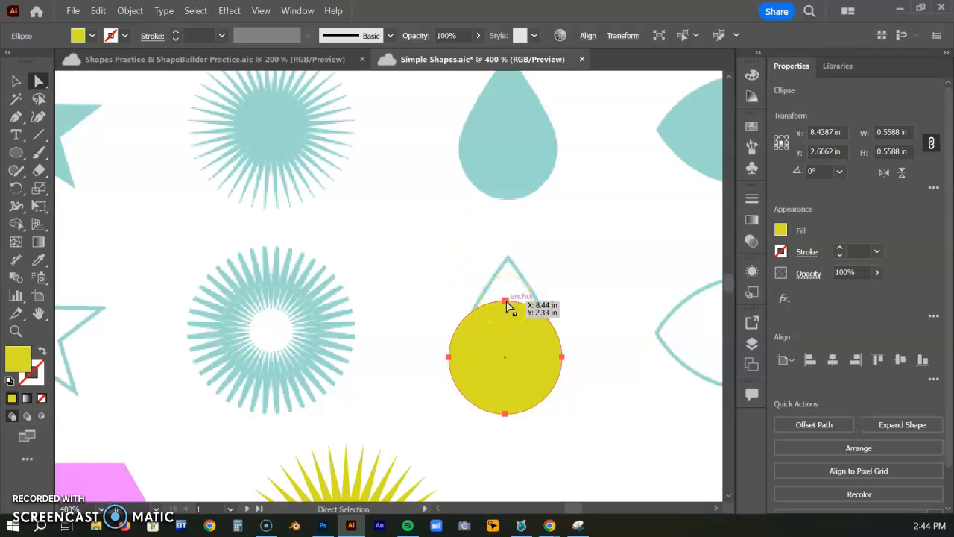
{"action": "mouse_move", "coordinate": [505, 303]}
{"action": "left_mouse_down"}
{"action": "mouse_move", "coordinate": [518, 261]}
{"action": "mouse_move", "coordinate": [519, 310]}
{"action": "mouse_move", "coordinate": [506, 302]}
{"action": "left_mouse_up"}
{"action": "key", "text": "ctrl+s"}
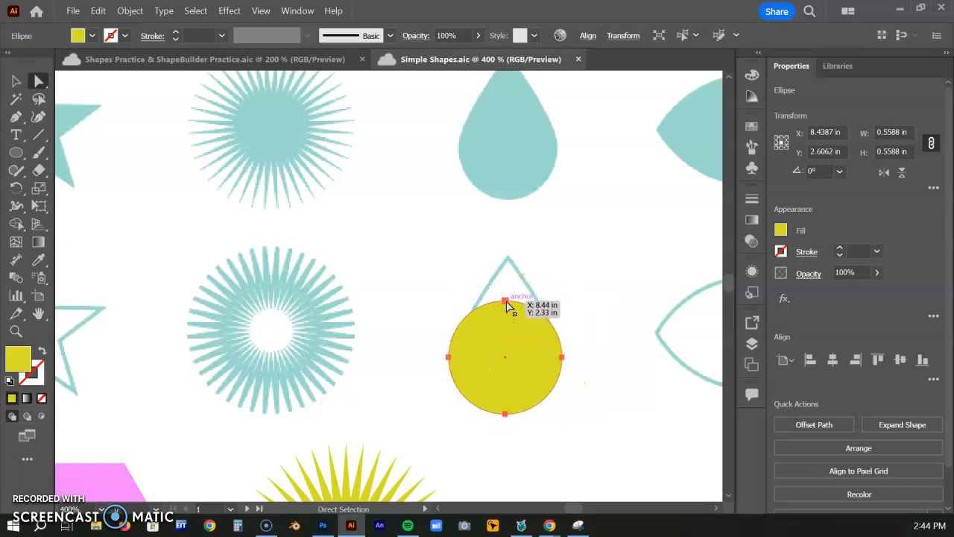
{"action": "left_click", "coordinate": [505, 303]}
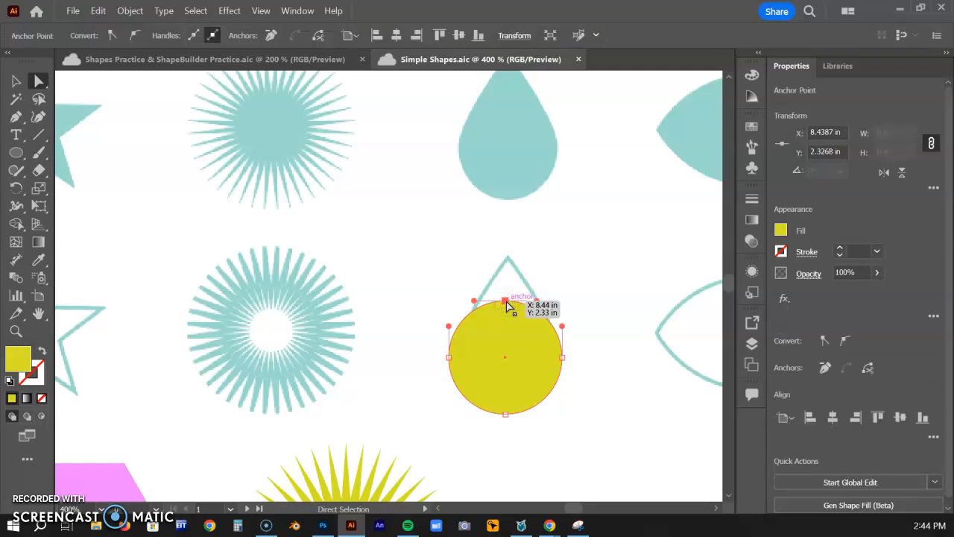
{"action": "left_click_drag", "start_coordinate": [506, 302], "coordinate": [504, 261]}
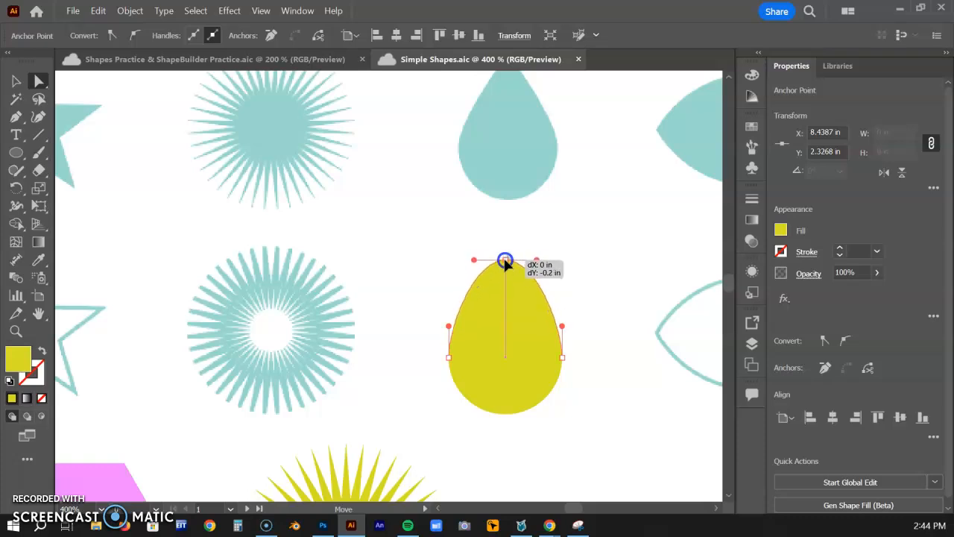
{"action": "mouse_move", "coordinate": [504, 261]}
{"action": "left_mouse_down"}
{"action": "mouse_move", "coordinate": [526, 253]}
{"action": "mouse_move", "coordinate": [492, 257]}
{"action": "mouse_move", "coordinate": [504, 258]}
{"action": "left_mouse_up"}
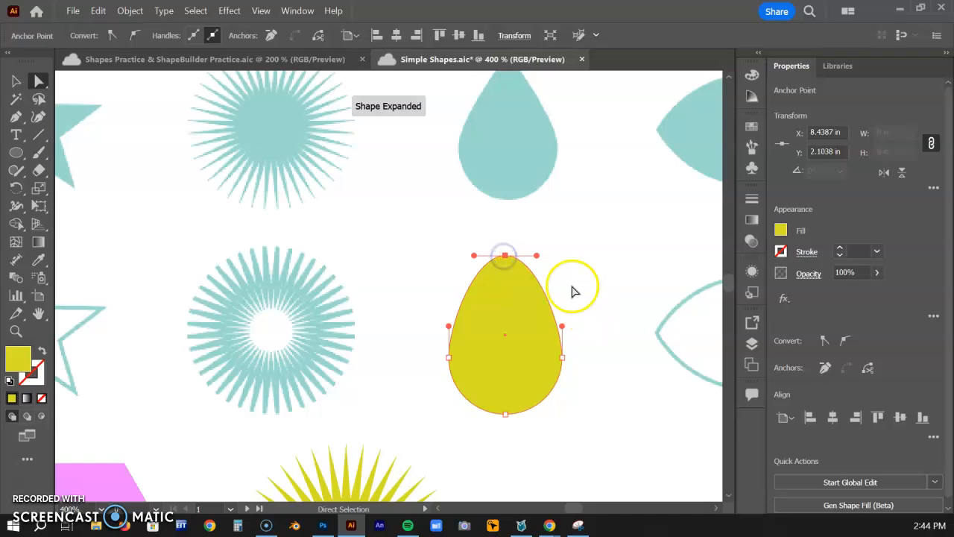
Reselect the egg shape's top anchor point and convert it to a corner to form the tear drop's tip
{"action": "left_click", "coordinate": [532, 270]}
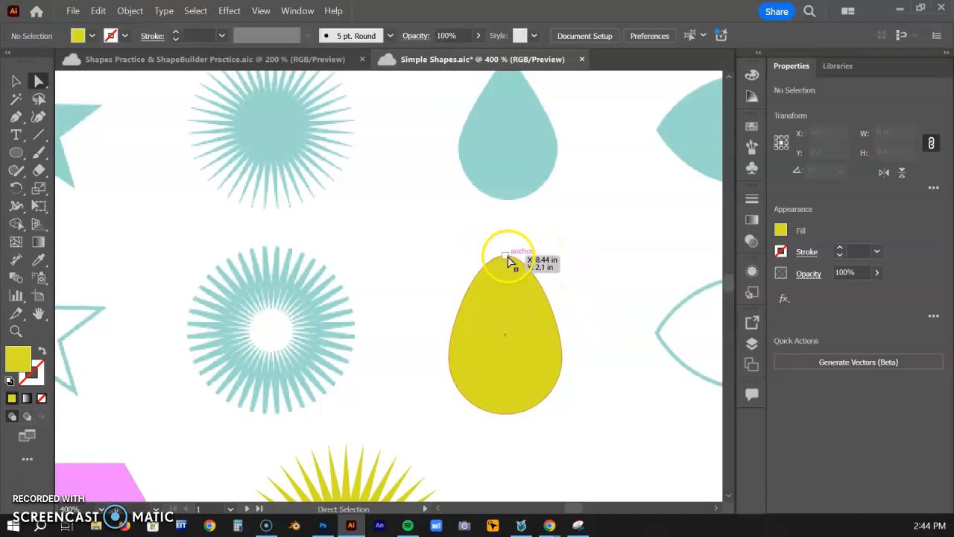
{"action": "left_click", "coordinate": [505, 256]}
{"action": "left_click_drag", "start_coordinate": [538, 255], "coordinate": [476, 255]}
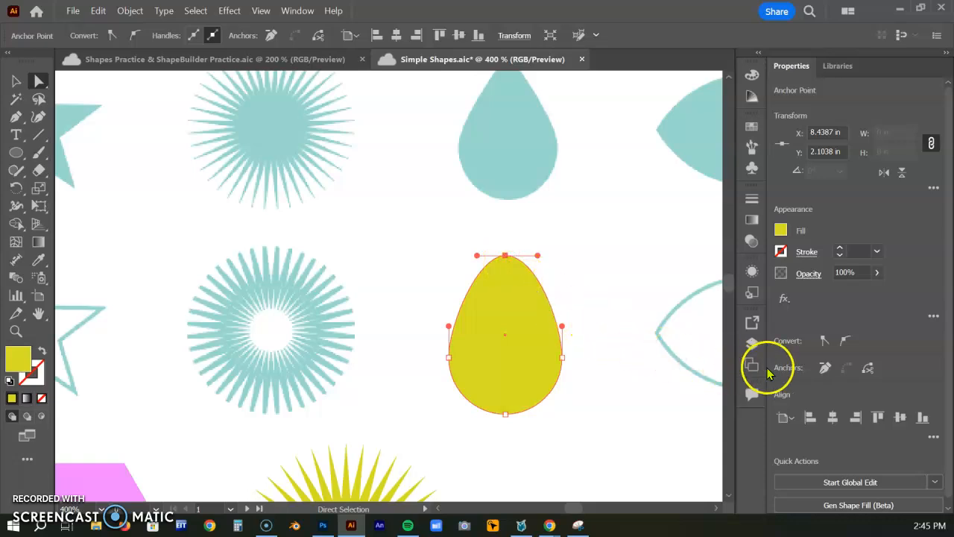
{"action": "left_click", "coordinate": [824, 340]}
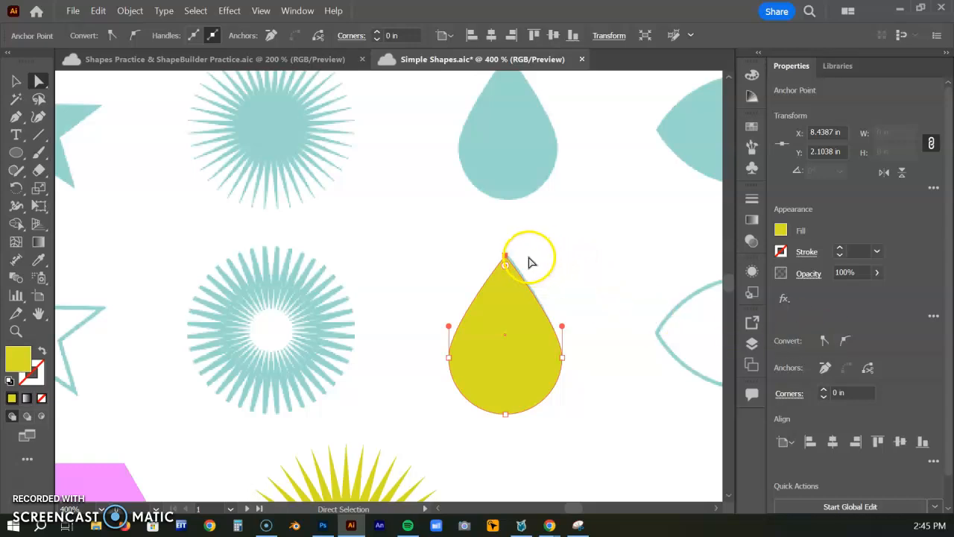
Draw an ellipse about 0.97 by 0.65 in over the outlined eye sample and give it a 4 pt yellow stroke without fill
{"action": "left_click", "coordinate": [14, 152]}
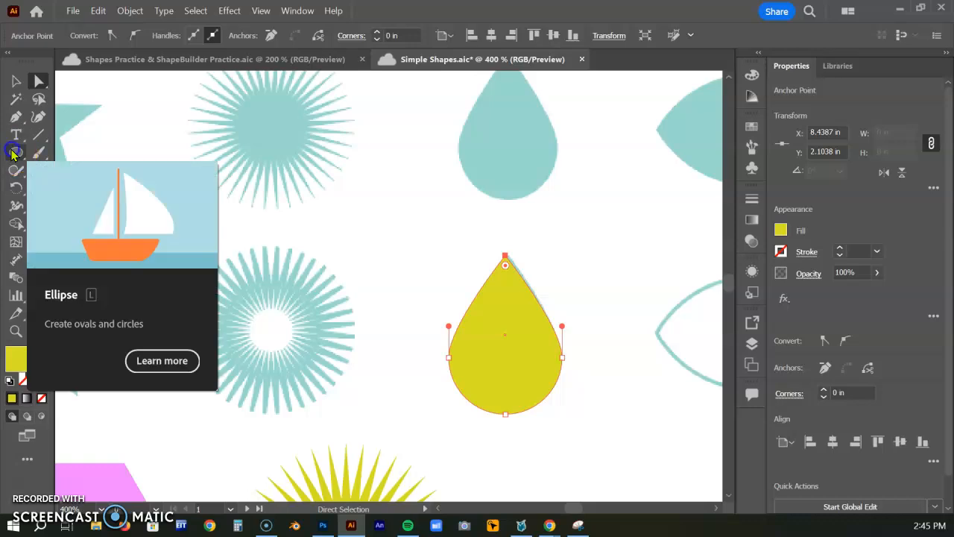
{"action": "left_click_drag", "start_coordinate": [641, 272], "coordinate": [499, 385]}
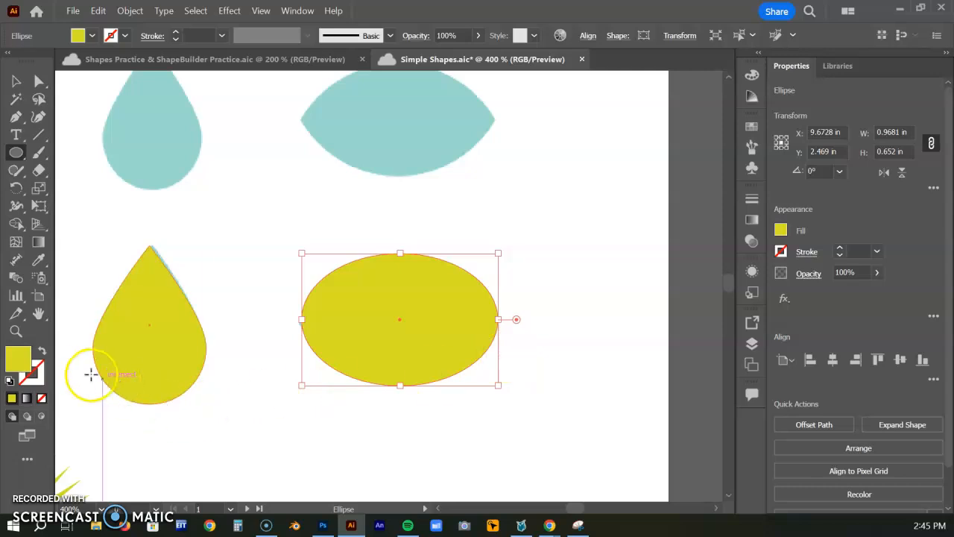
{"action": "left_click", "coordinate": [43, 350]}
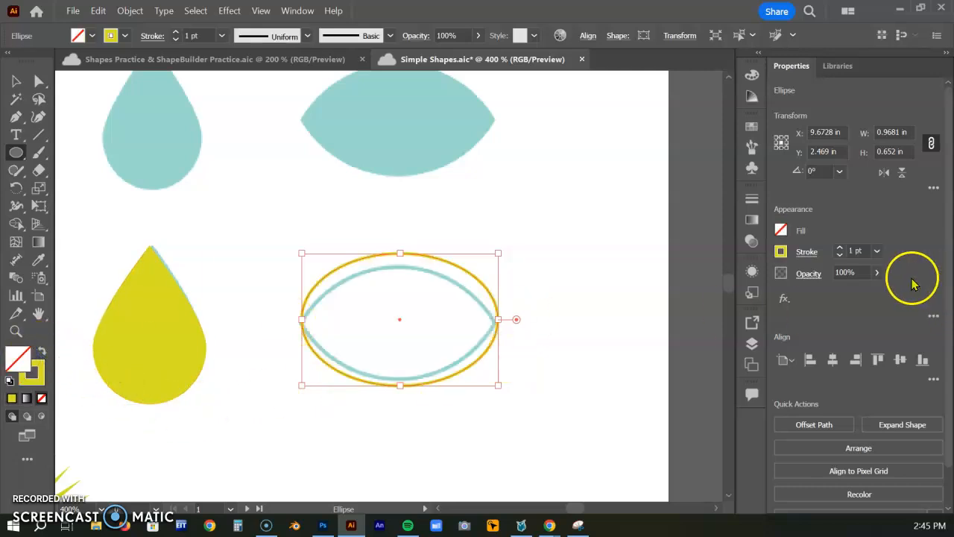
{"action": "left_click", "coordinate": [839, 251]}
{"action": "left_click", "coordinate": [839, 251]}
{"action": "left_click", "coordinate": [839, 251]}
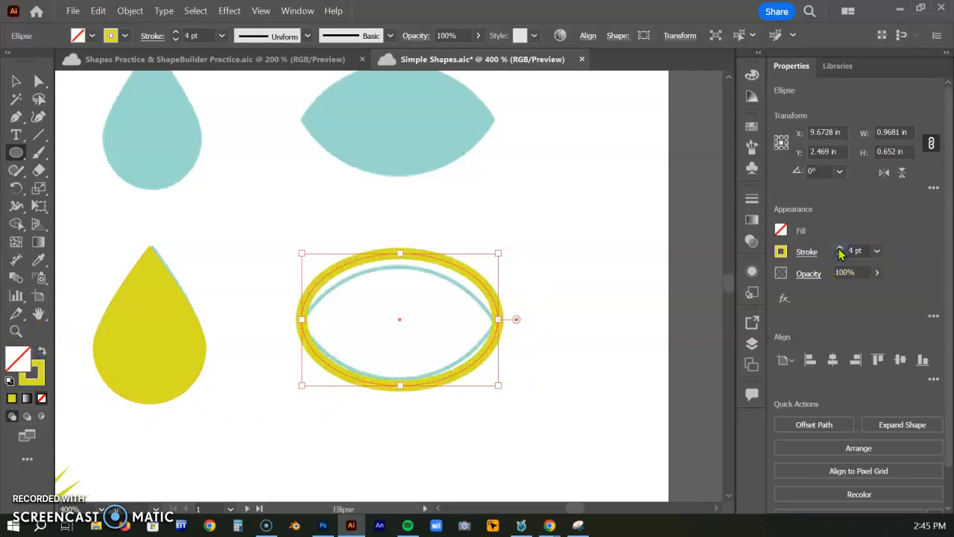
Flatten the outlined ellipse to about 0.6 in high and convert both of its side anchor points to corners
{"action": "left_click_drag", "start_coordinate": [402, 255], "coordinate": [398, 265]}
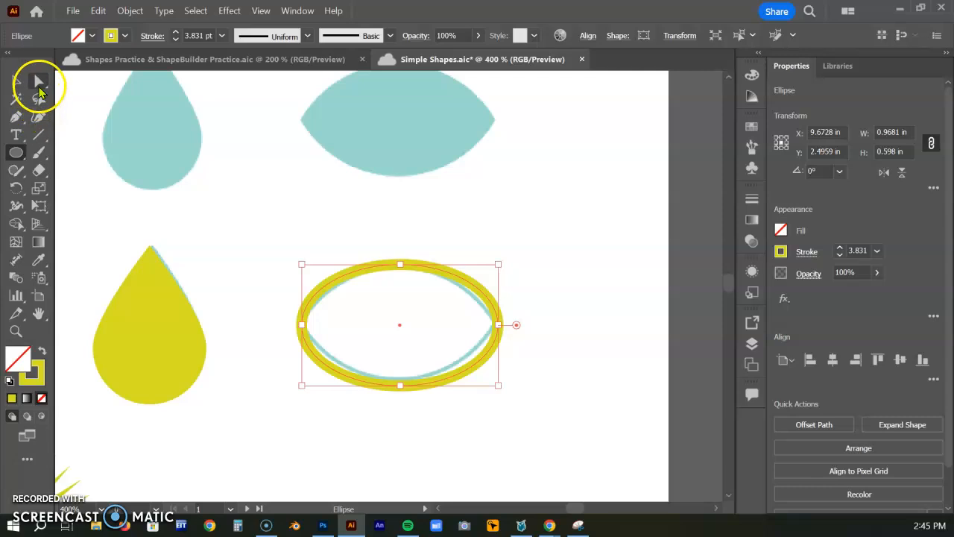
{"action": "left_click", "coordinate": [39, 83]}
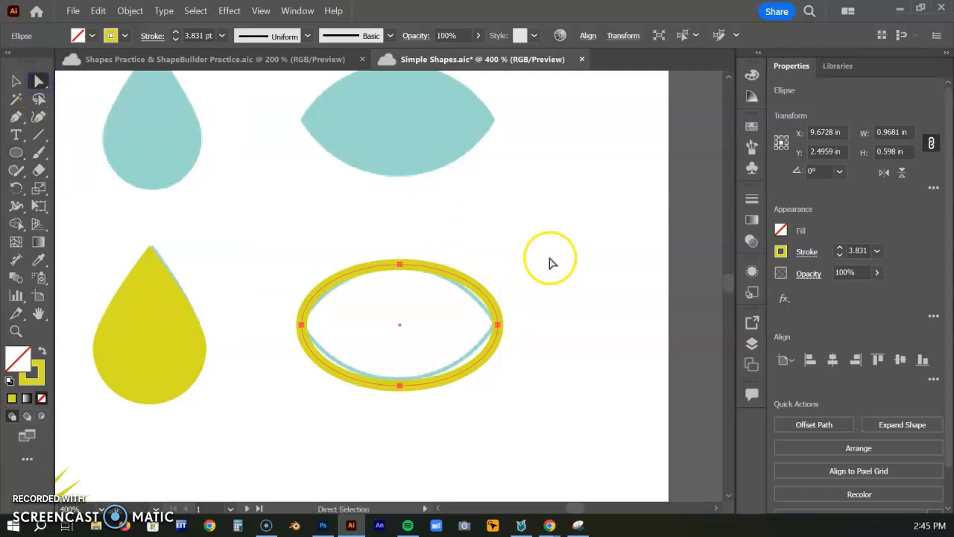
{"action": "left_click", "coordinate": [301, 325]}
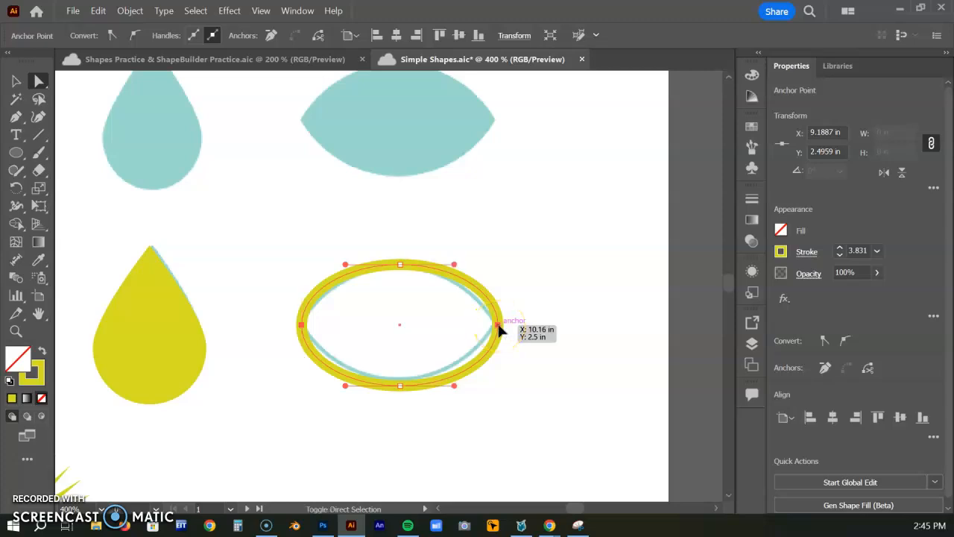
{"action": "left_click", "coordinate": [497, 327], "text": "shift"}
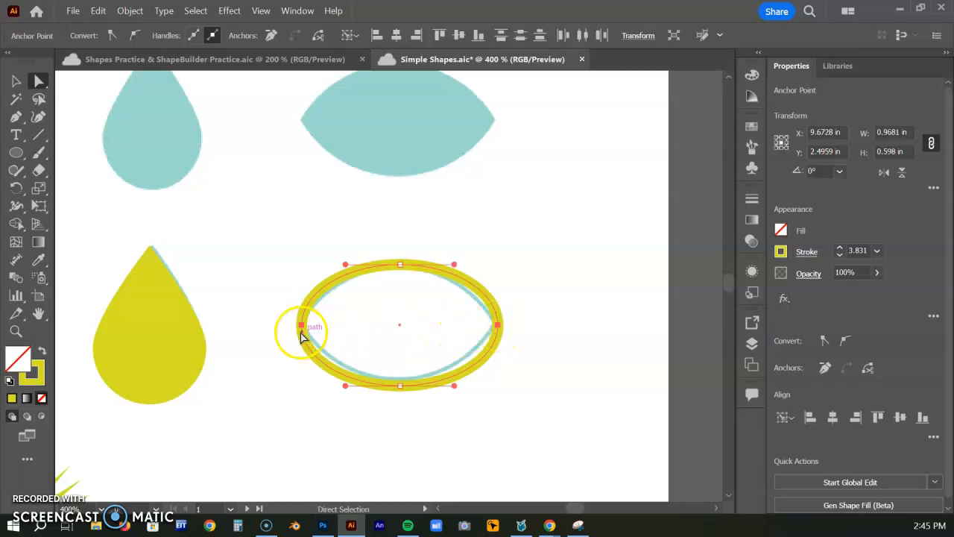
{"action": "left_click", "coordinate": [821, 341]}
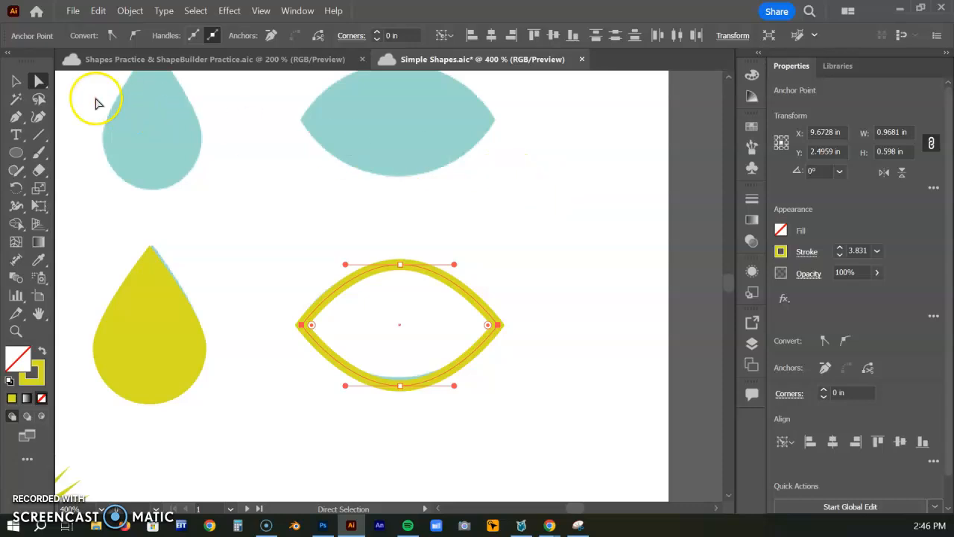
Reduce the eye outline's height slightly, and move the eye and the tear drop below their outlined samples
{"action": "left_click", "coordinate": [15, 81]}
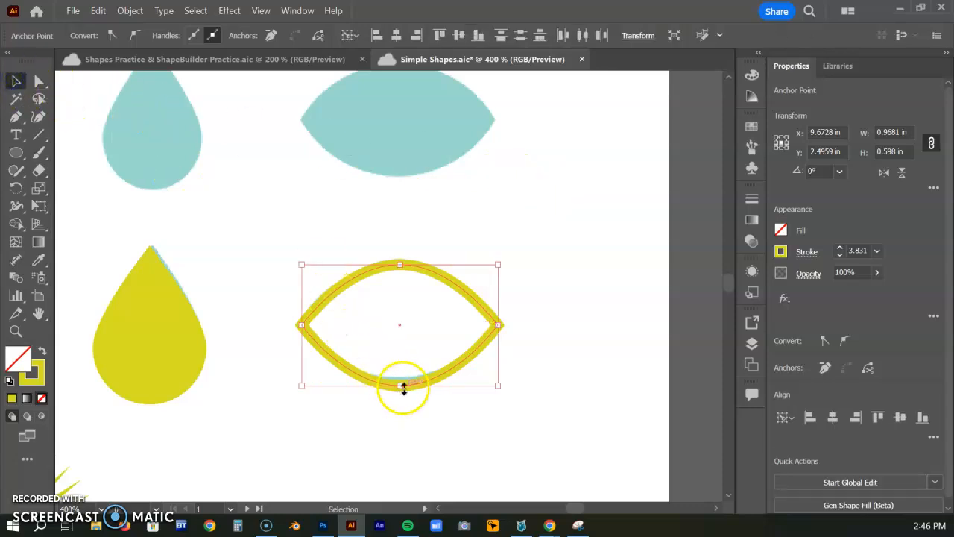
{"action": "left_click_drag", "start_coordinate": [402, 384], "coordinate": [400, 373]}
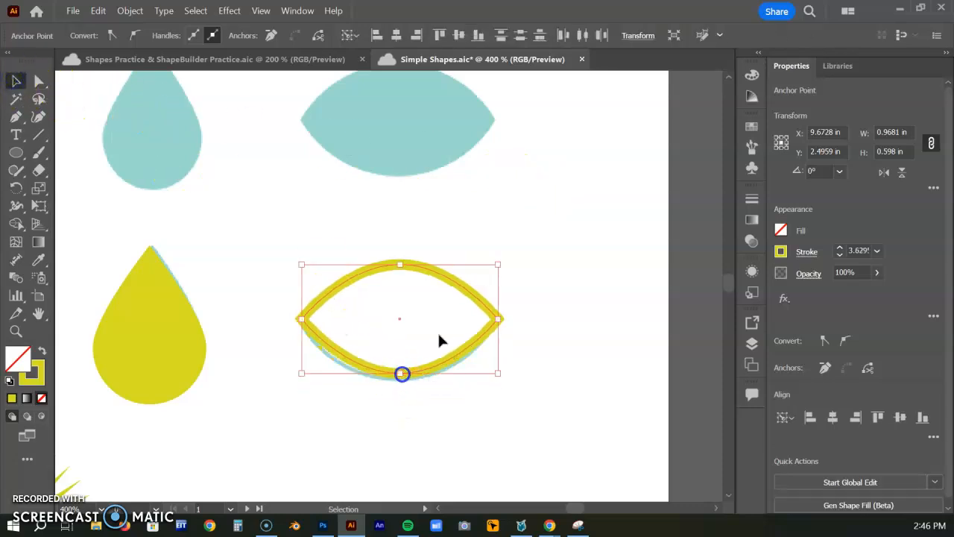
{"action": "mouse_move", "coordinate": [460, 296]}
{"action": "left_mouse_down"}
{"action": "mouse_move", "coordinate": [464, 290]}
{"action": "mouse_move", "coordinate": [457, 399]}
{"action": "left_mouse_up"}
{"action": "key", "text": "space"}
{"action": "left_click_drag", "start_coordinate": [243, 318], "coordinate": [313, 194]}
{"action": "left_click_drag", "start_coordinate": [213, 214], "coordinate": [272, 343]}
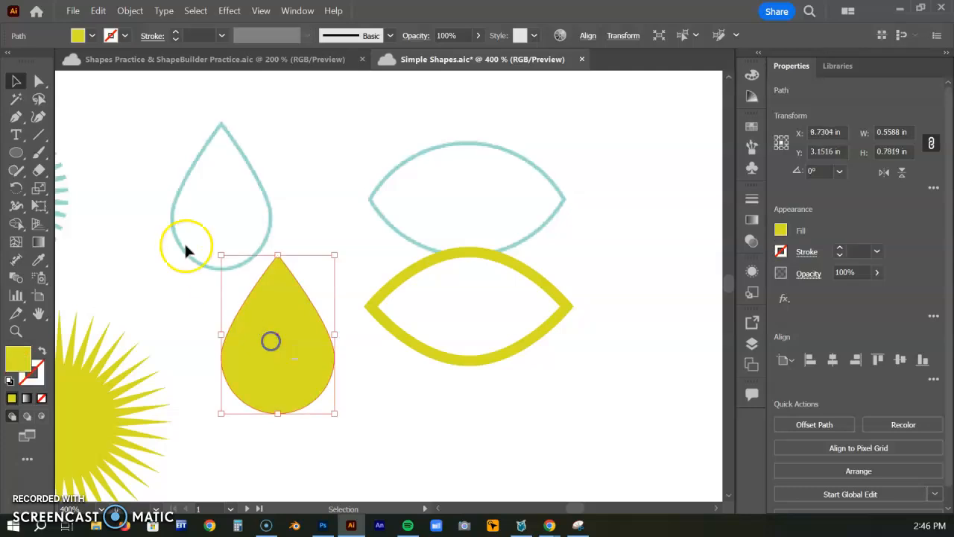
Select only the tear drop's top anchor point and apply the corner conversion to it again
{"action": "left_click", "coordinate": [38, 81]}
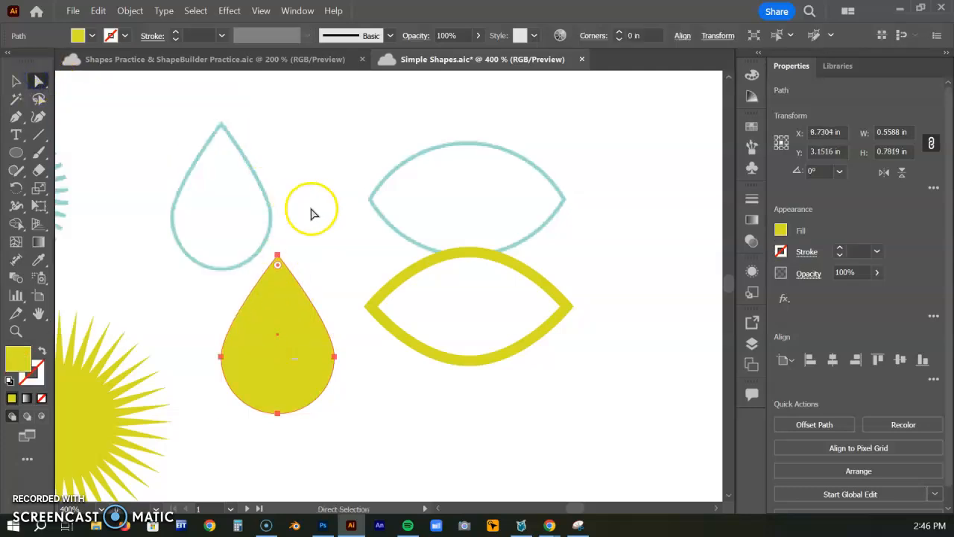
{"action": "left_click", "coordinate": [314, 215]}
{"action": "left_click", "coordinate": [277, 257]}
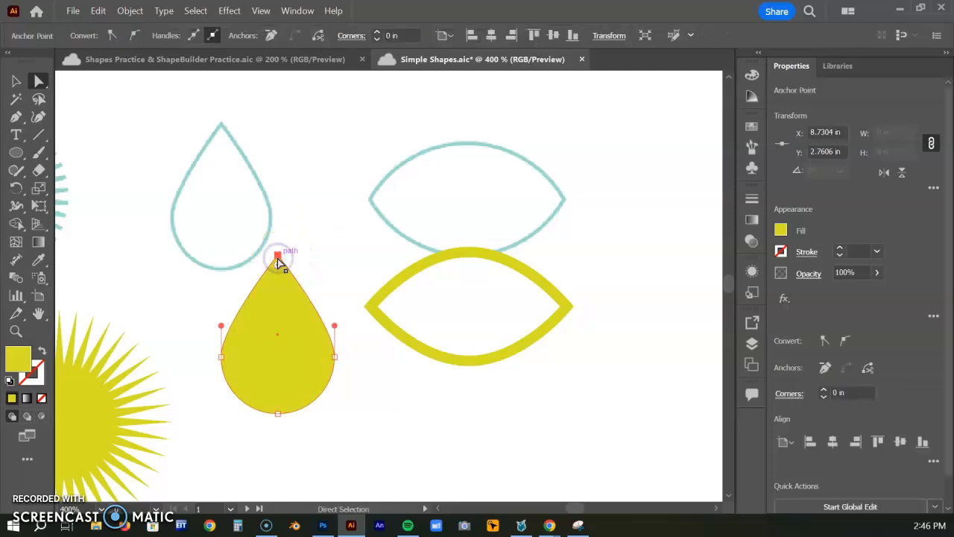
{"action": "left_click", "coordinate": [825, 342]}
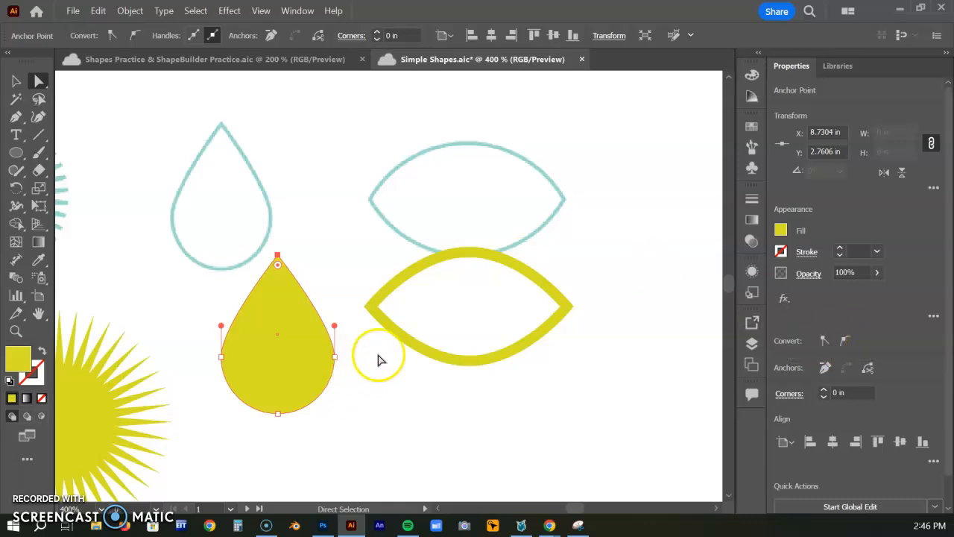
{"action": "key", "text": "ctrl+minus"}
{"action": "key", "text": "ctrl+minus"}
{"action": "key", "text": "ctrl+minus"}
{"action": "mouse_move", "coordinate": [356, 393]}
{"action": "left_mouse_down"}
{"action": "mouse_move", "coordinate": [454, 296]}
{"action": "mouse_move", "coordinate": [558, 292]}
{"action": "mouse_move", "coordinate": [624, 305]}
{"action": "left_mouse_up"}
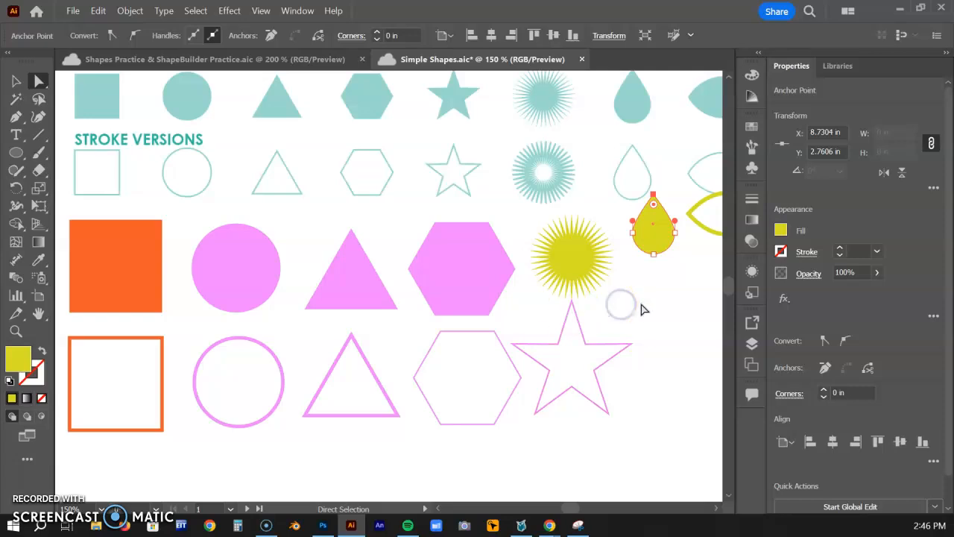
{"action": "left_click_drag", "start_coordinate": [662, 302], "coordinate": [585, 325]}
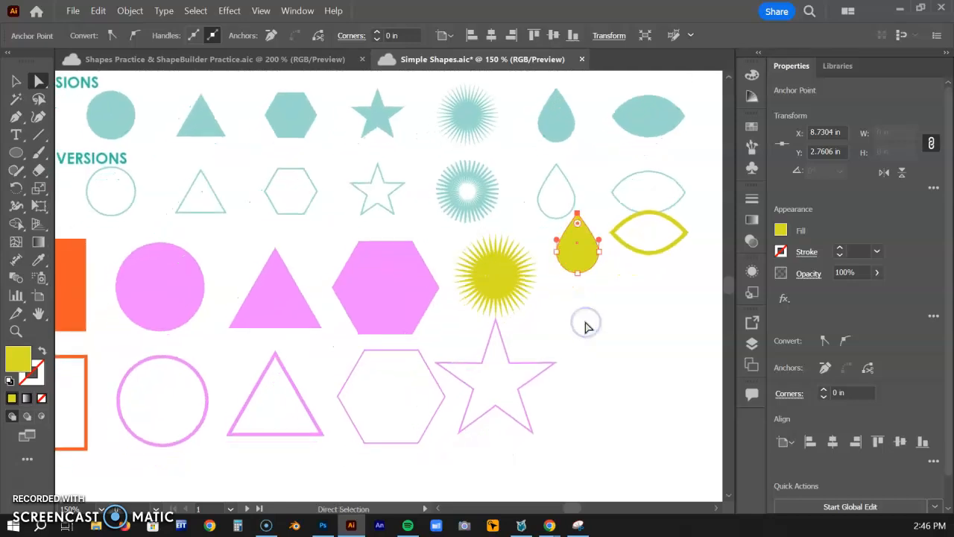